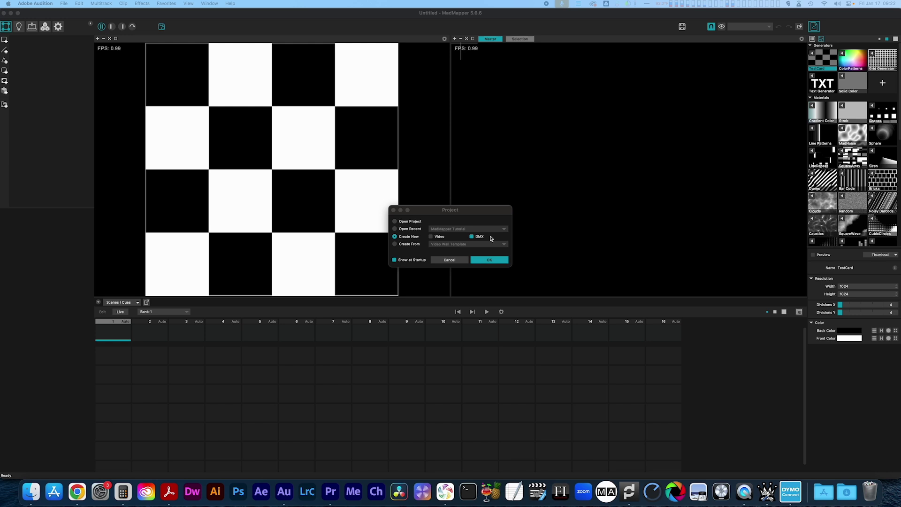
Step: Create a new project with DMX enabled and show the Fixture Editor
{"action": "left_click", "coordinate": [495, 259]}
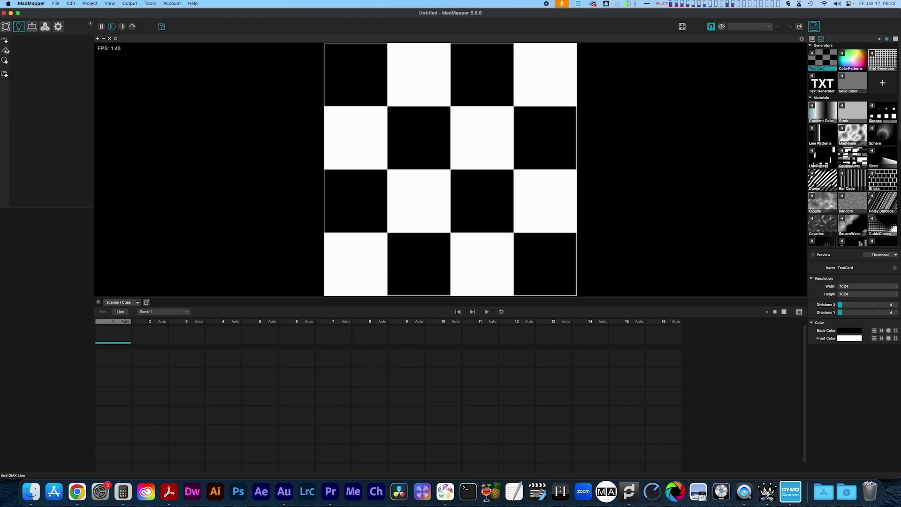
{"action": "left_click", "coordinate": [120, 302]}
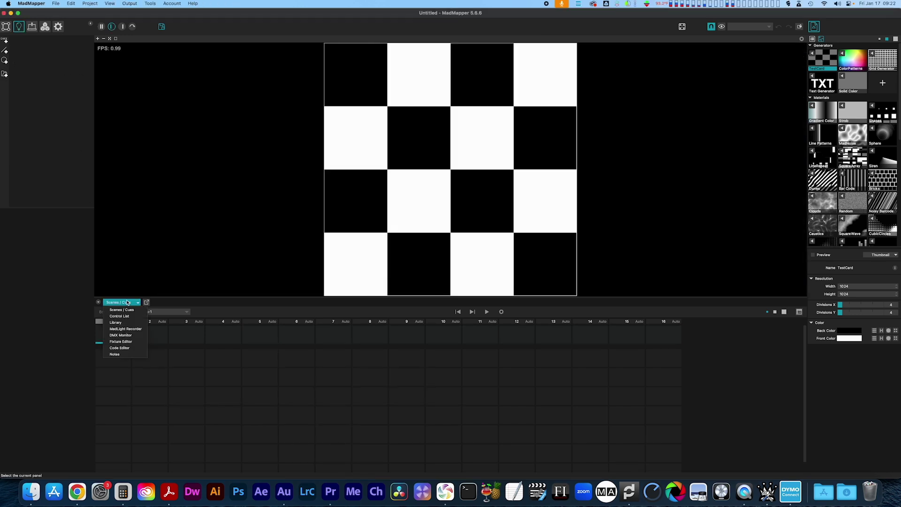
{"action": "left_click", "coordinate": [129, 341]}
Step: Look through the Custom, garageCube and Generic definitions in the fixture library
{"action": "scroll", "coordinate": [135, 389], "scroll_direction": "down", "scroll_amount": 5}
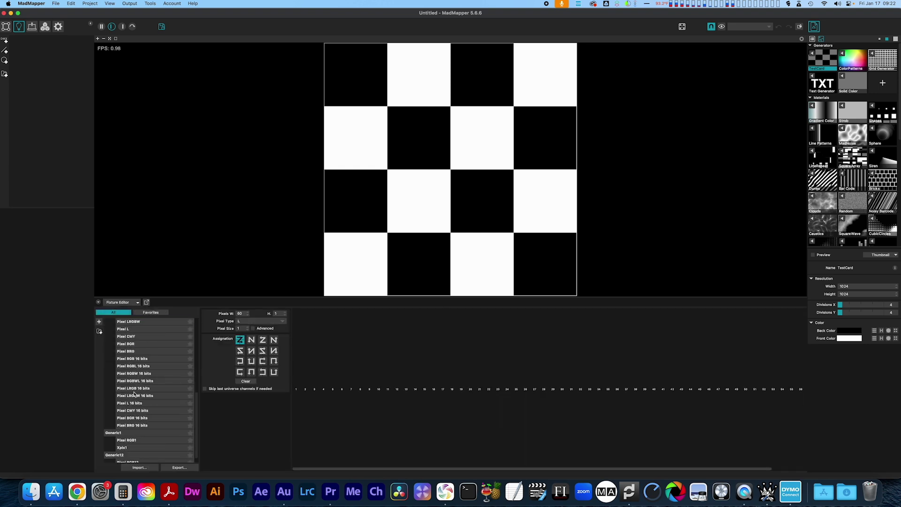
{"action": "scroll", "coordinate": [155, 390], "scroll_direction": "up", "scroll_amount": 5}
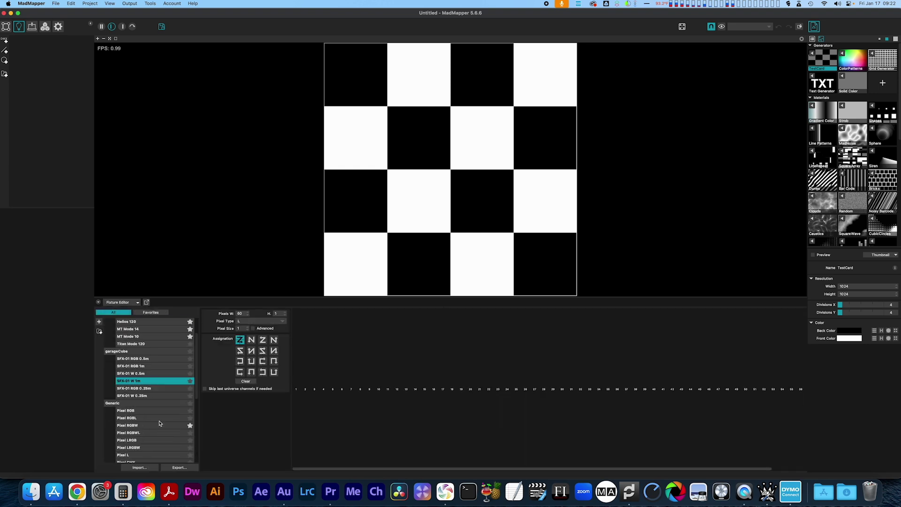
{"action": "left_click", "coordinate": [153, 344]}
{"action": "key", "text": "Down"}
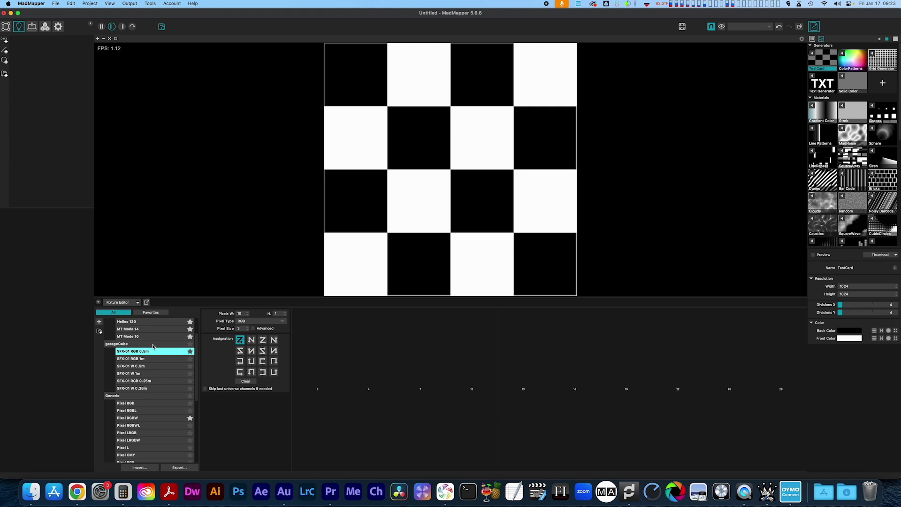
{"action": "scroll", "coordinate": [151, 355], "scroll_direction": "up", "scroll_amount": 1}
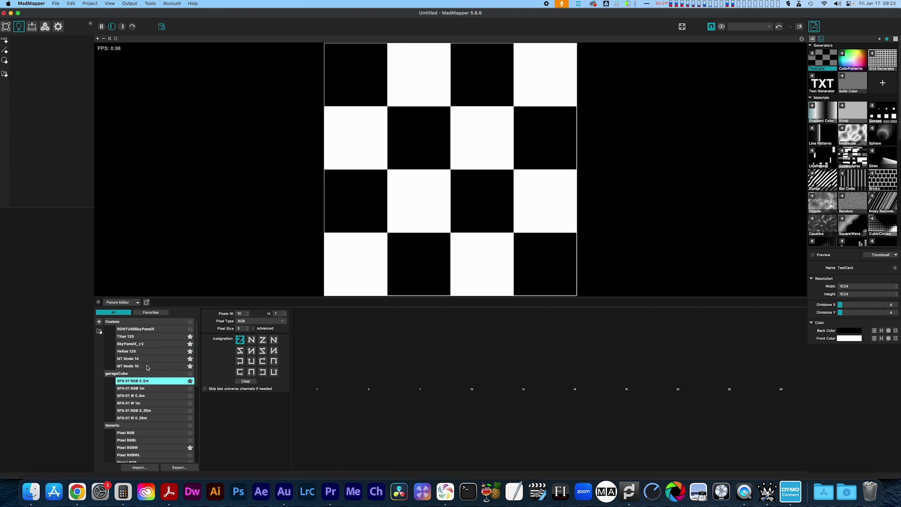
{"action": "scroll", "coordinate": [150, 429], "scroll_direction": "down", "scroll_amount": 10}
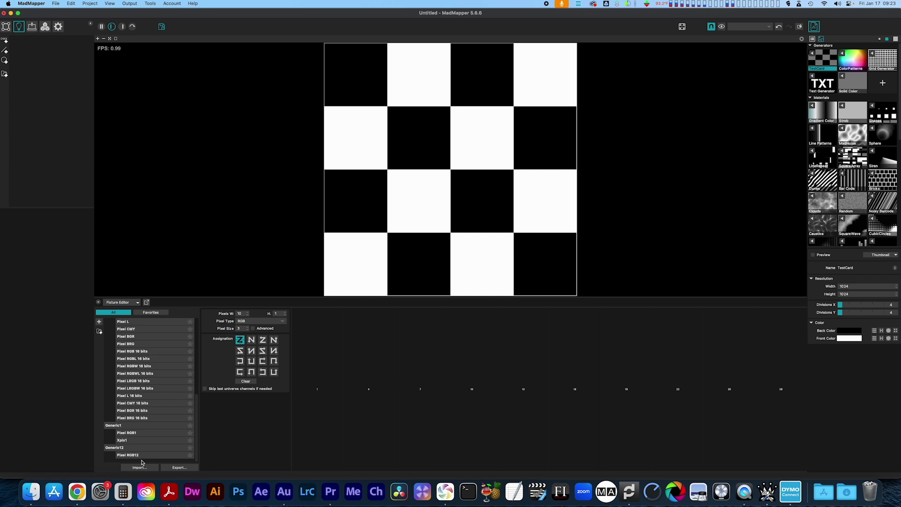
{"action": "scroll", "coordinate": [141, 450], "scroll_direction": "up", "scroll_amount": 10}
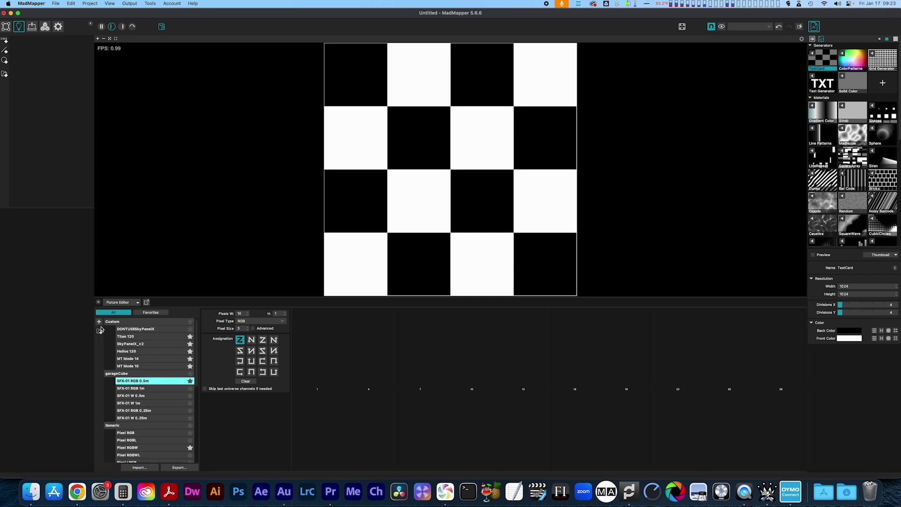
Step: Add a new fixture definition to the Custom group and enable its advanced channel settings with a pixel size of 8
{"action": "left_click", "coordinate": [101, 323]}
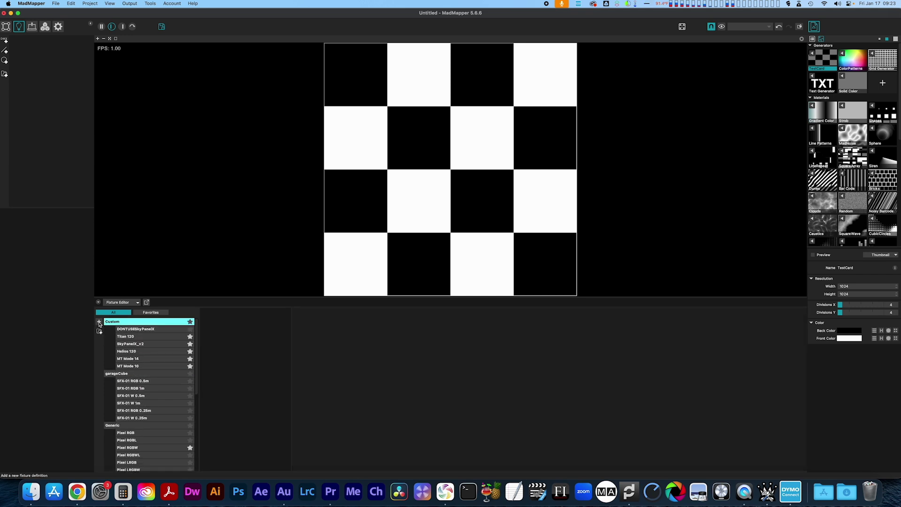
{"action": "left_click", "coordinate": [99, 331]}
{"action": "left_click", "coordinate": [260, 321]}
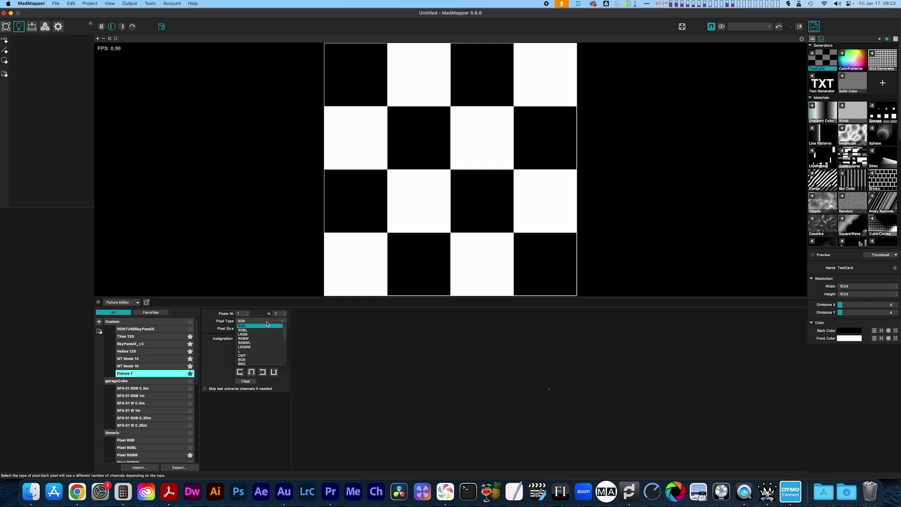
{"action": "left_click", "coordinate": [241, 320]}
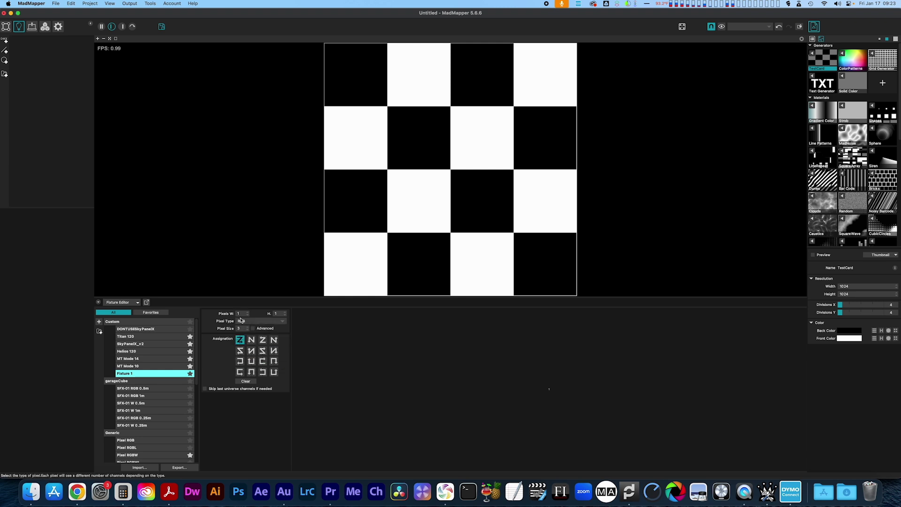
{"action": "left_click", "coordinate": [254, 329]}
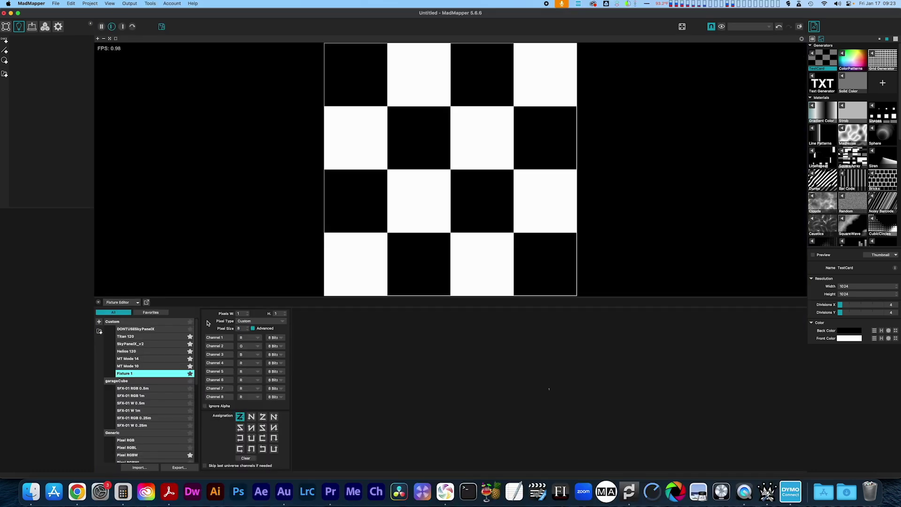
Step: Try a 16-bit resolution on channel 1 of the new fixture, and return it to 8 bits
{"action": "left_click", "coordinate": [276, 338]}
{"action": "left_click", "coordinate": [277, 347]}
{"action": "left_click", "coordinate": [277, 339]}
{"action": "left_click", "coordinate": [277, 342]}
{"action": "left_click", "coordinate": [276, 339]}
{"action": "left_click", "coordinate": [277, 347]}
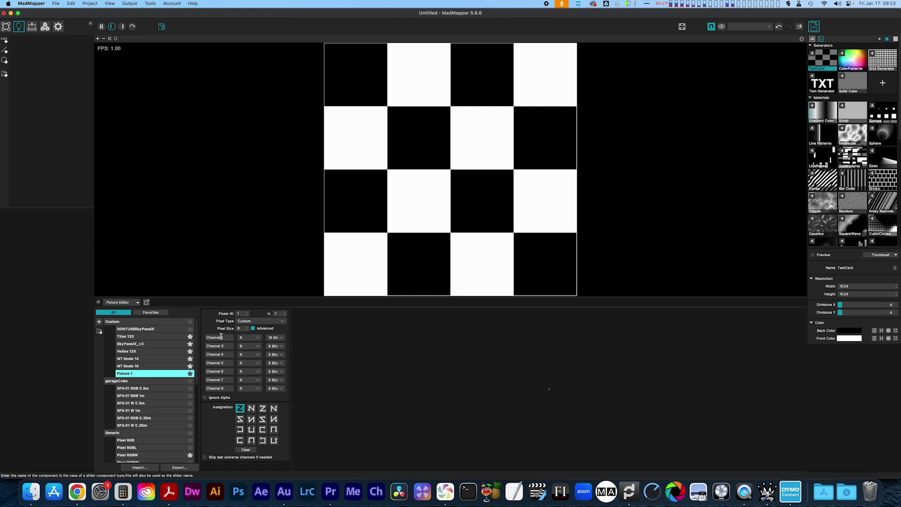
{"action": "left_click", "coordinate": [272, 339]}
{"action": "left_click", "coordinate": [275, 339]}
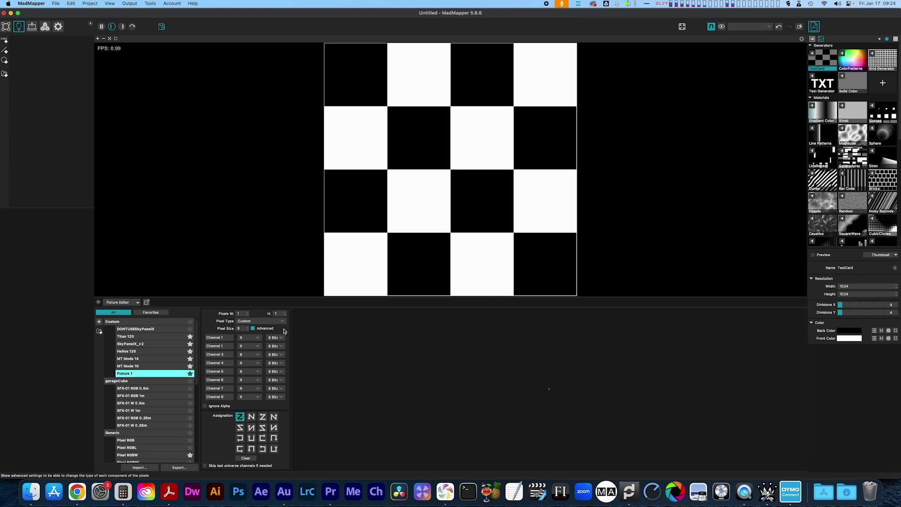
Step: Set the first four channels of the new fixture definition to Unused
{"action": "left_click", "coordinate": [243, 339]}
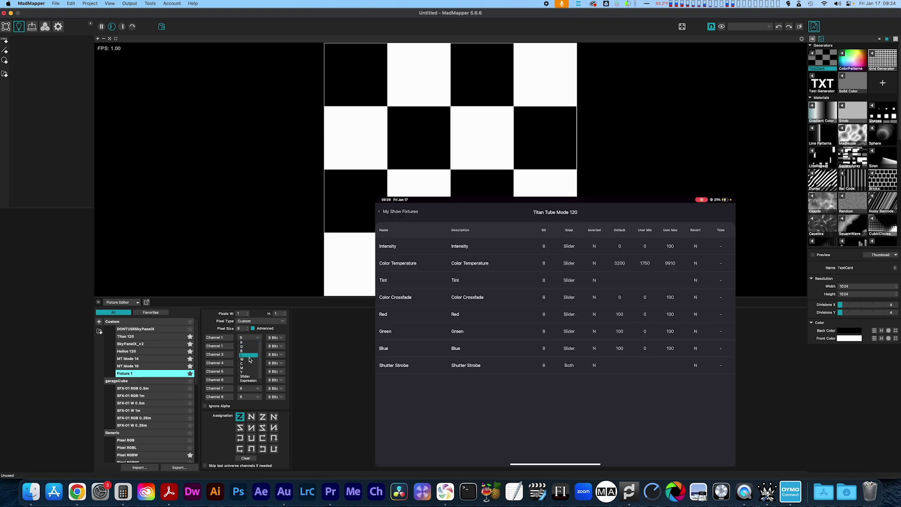
{"action": "left_click", "coordinate": [254, 382]}
{"action": "left_click", "coordinate": [247, 345]}
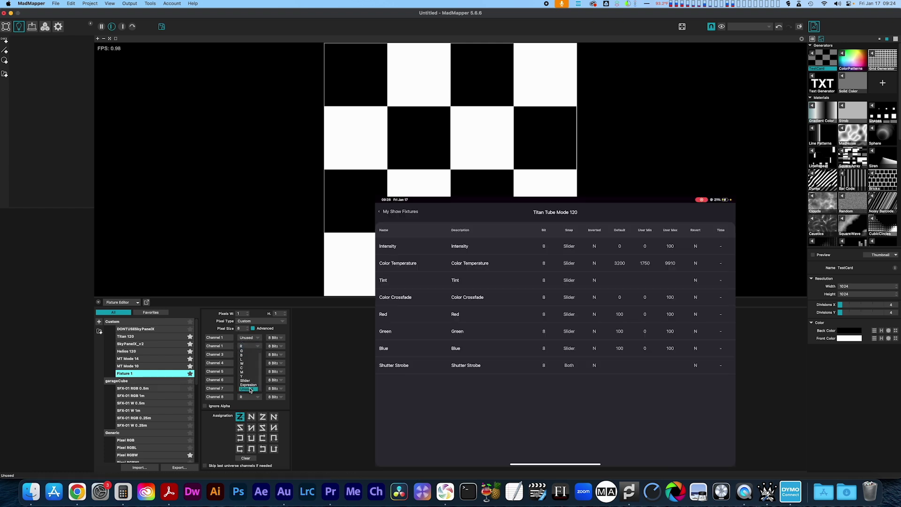
{"action": "left_click", "coordinate": [252, 389]}
{"action": "left_click", "coordinate": [248, 357]}
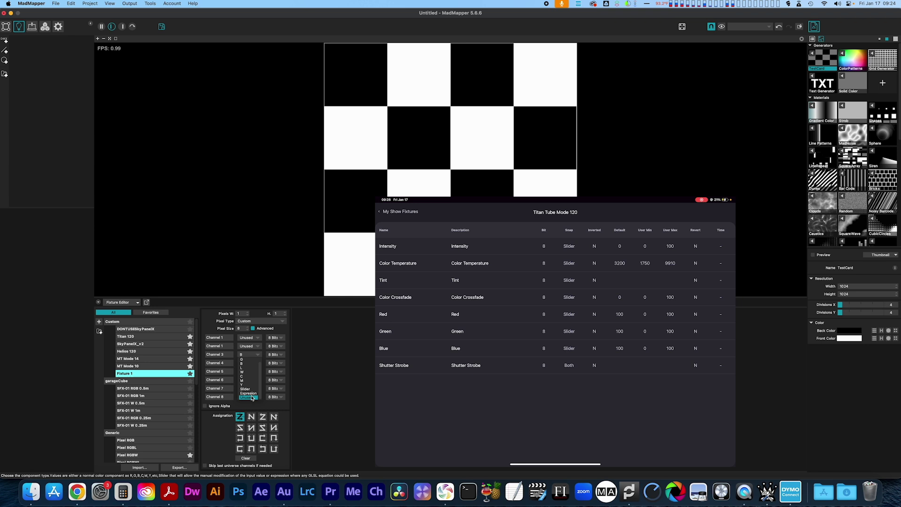
{"action": "left_click", "coordinate": [252, 397]}
{"action": "left_click", "coordinate": [250, 364]}
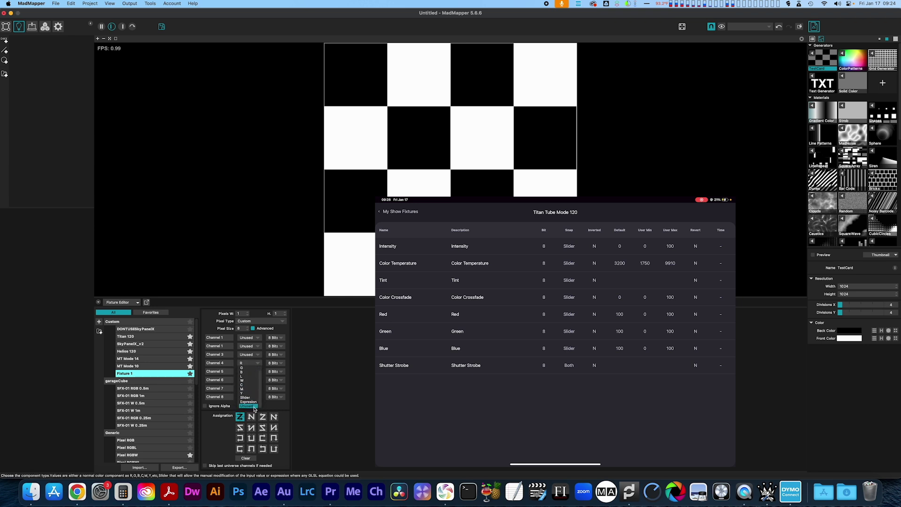
{"action": "left_click", "coordinate": [252, 406]}
Step: Assign channel 6 to G, channel 7 to B and channel 8 to Unused
{"action": "left_click", "coordinate": [249, 380]}
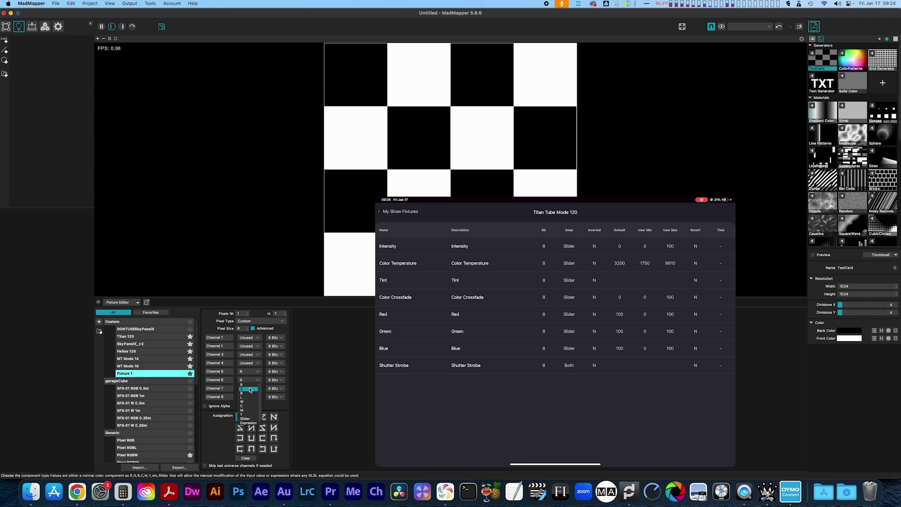
{"action": "left_click", "coordinate": [249, 389]}
{"action": "left_click", "coordinate": [249, 389]}
{"action": "left_click", "coordinate": [249, 401]}
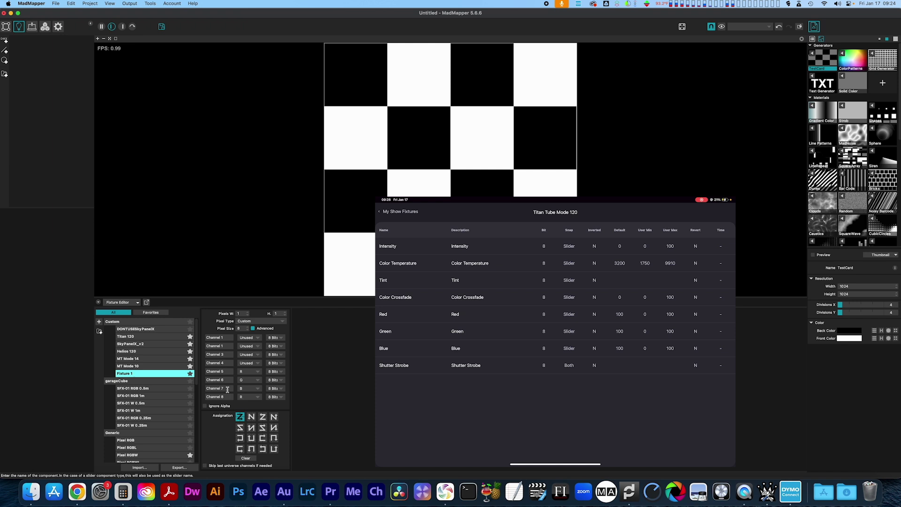
{"action": "left_click", "coordinate": [248, 397]}
{"action": "left_click", "coordinate": [247, 442]}
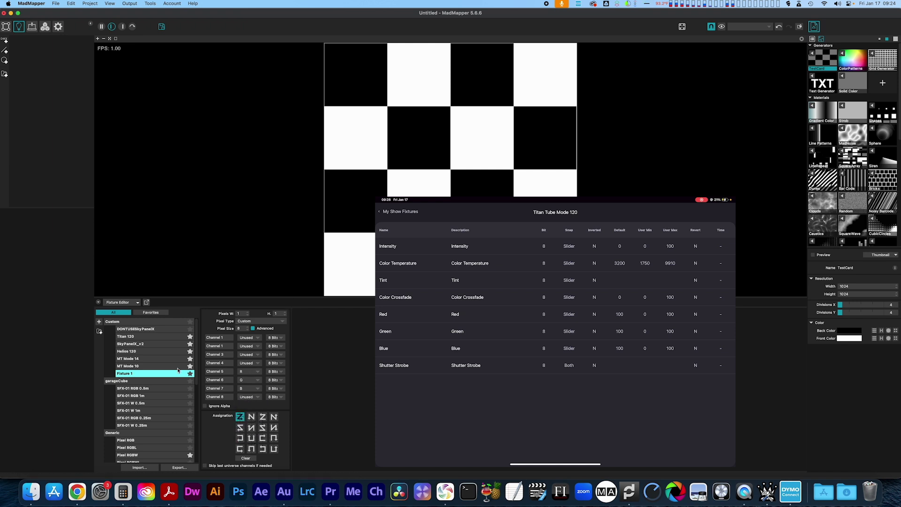
Step: Rename the new fixture definition as Titan Mode 120 and set its pixel height to 16
{"action": "double_click", "coordinate": [128, 374]}
{"action": "type", "text": "Titan Mod"}
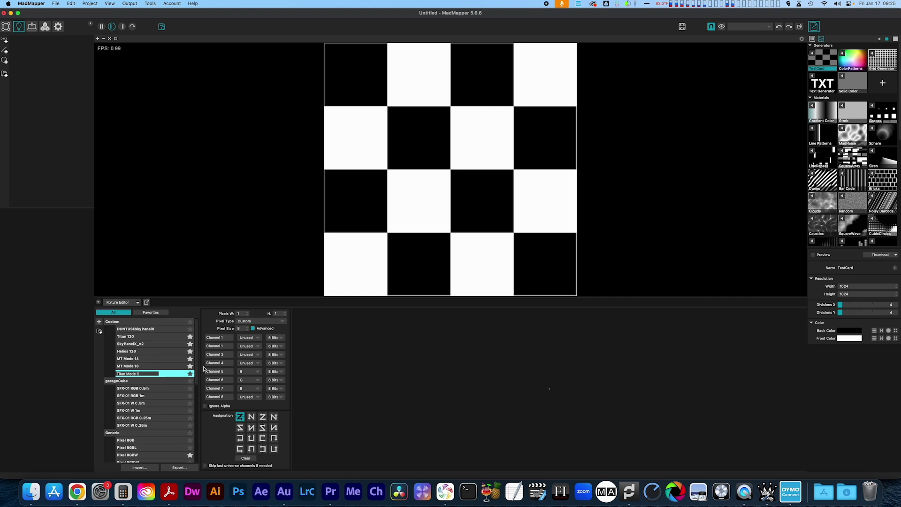
{"action": "key", "text": "Return"}
{"action": "double_click", "coordinate": [270, 315]}
Step: Add a DMX fixture using the Custom - Titan Mode 120 definition and narrow it to the first checkerboard column
{"action": "left_click", "coordinate": [5, 41]}
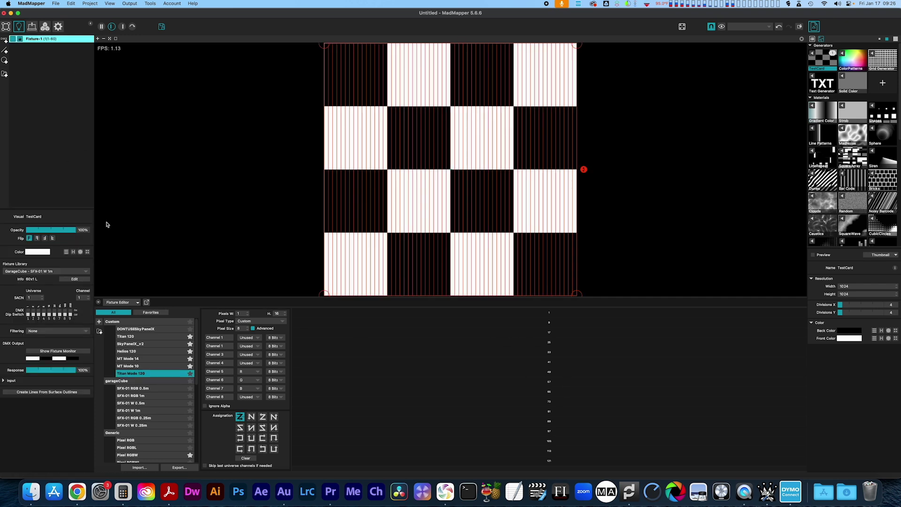
{"action": "left_click", "coordinate": [73, 271]}
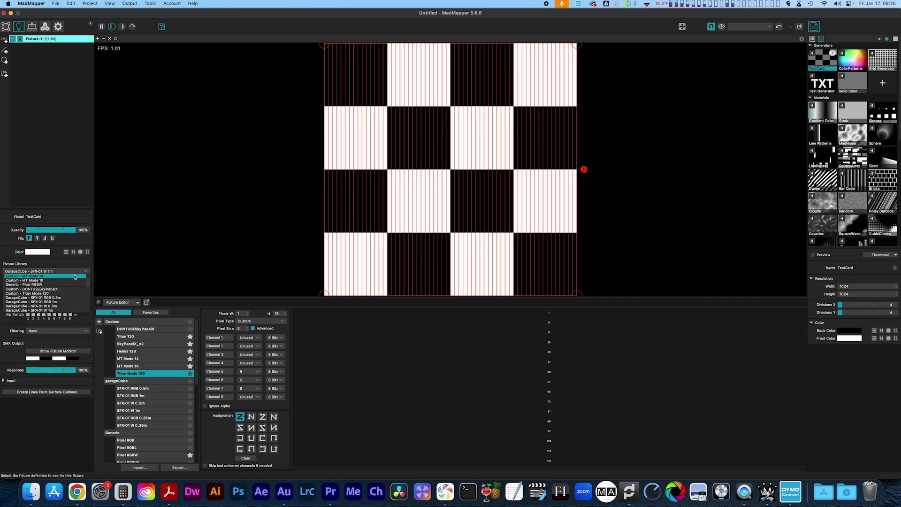
{"action": "left_click", "coordinate": [65, 294]}
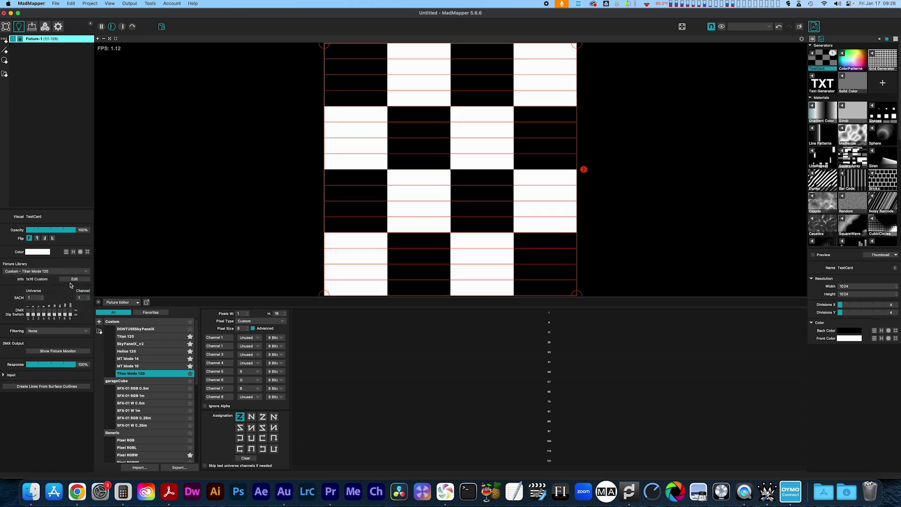
{"action": "left_click_drag", "start_coordinate": [576, 294], "coordinate": [388, 297]}
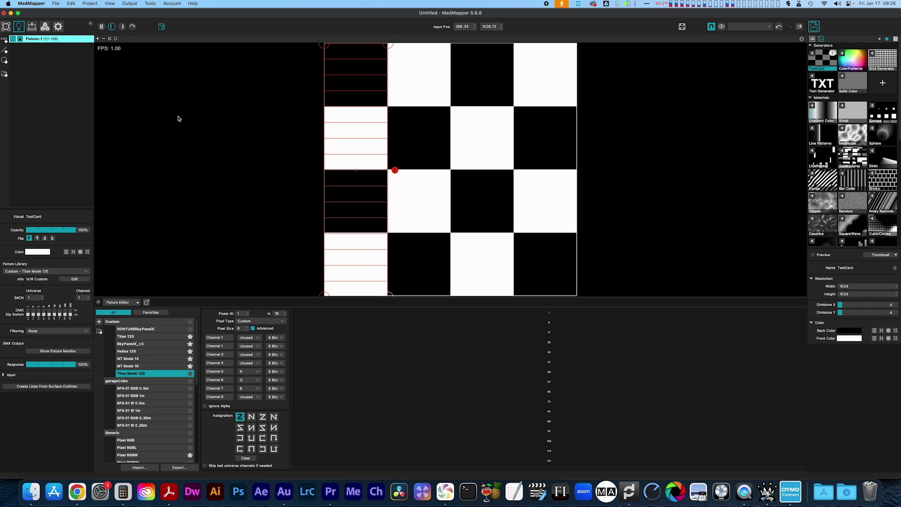
Step: Choose the network interface for the SACN DMX output in the preferences
{"action": "left_click", "coordinate": [31, 3]}
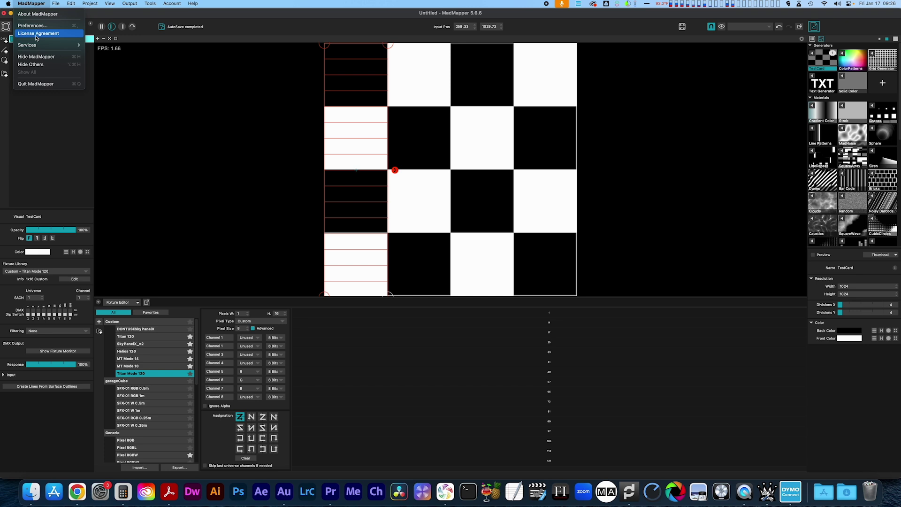
{"action": "left_click", "coordinate": [32, 25]}
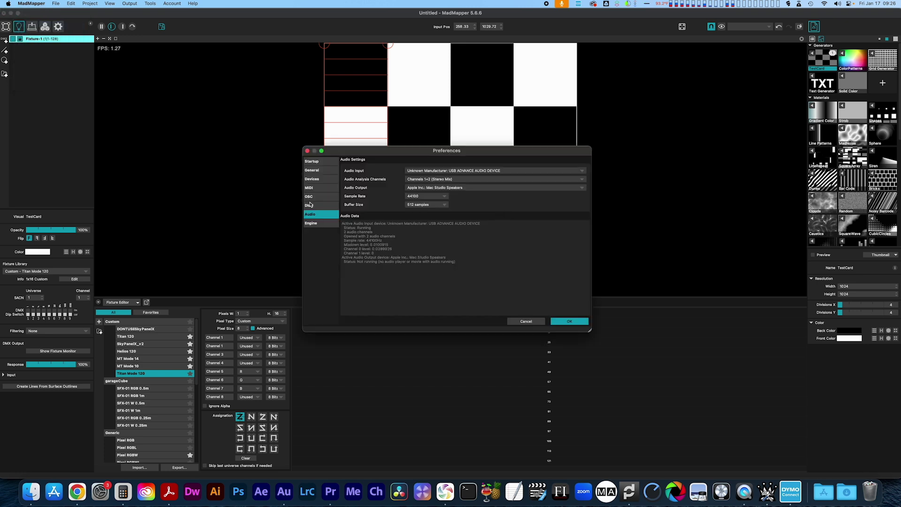
{"action": "left_click", "coordinate": [310, 206]}
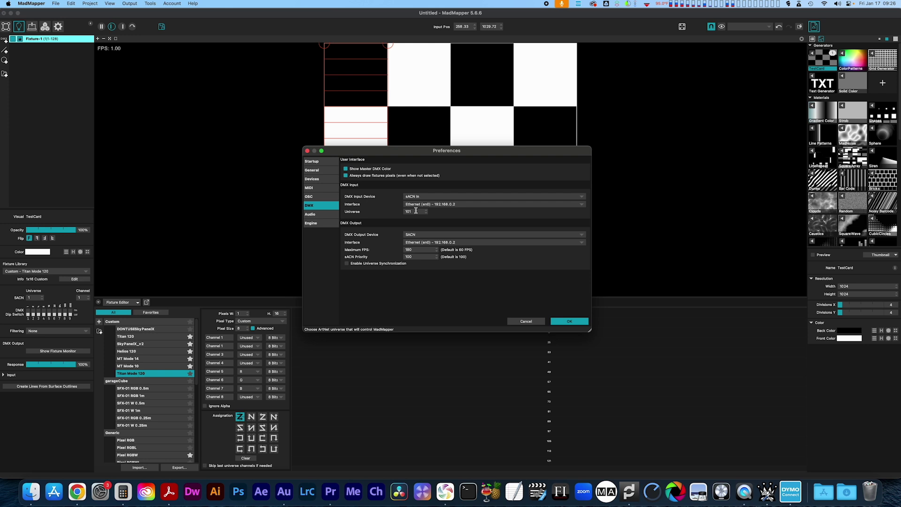
{"action": "left_click", "coordinate": [454, 242]}
{"action": "left_click", "coordinate": [451, 260]}
{"action": "left_click", "coordinate": [569, 322]}
Step: Rename the fixture as 201 and patch it to universe 100, channel 18
{"action": "double_click", "coordinate": [49, 37]}
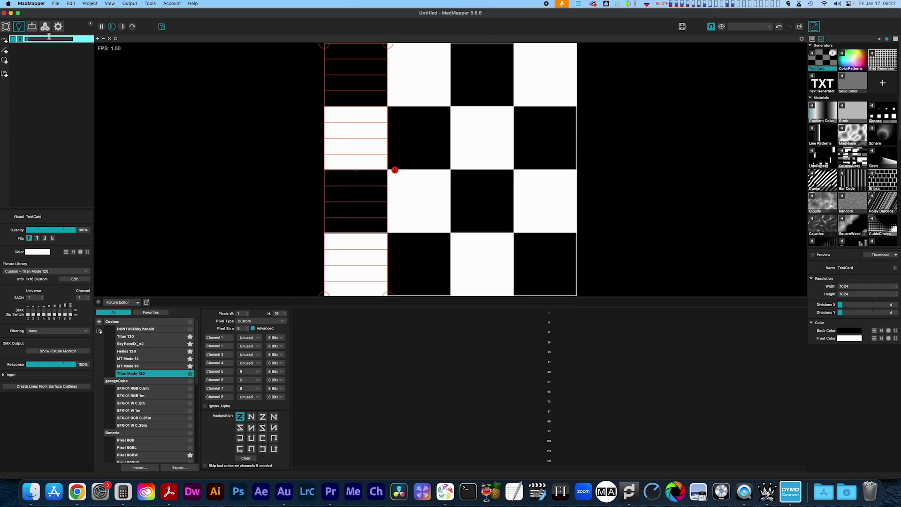
{"action": "key", "text": "Return"}
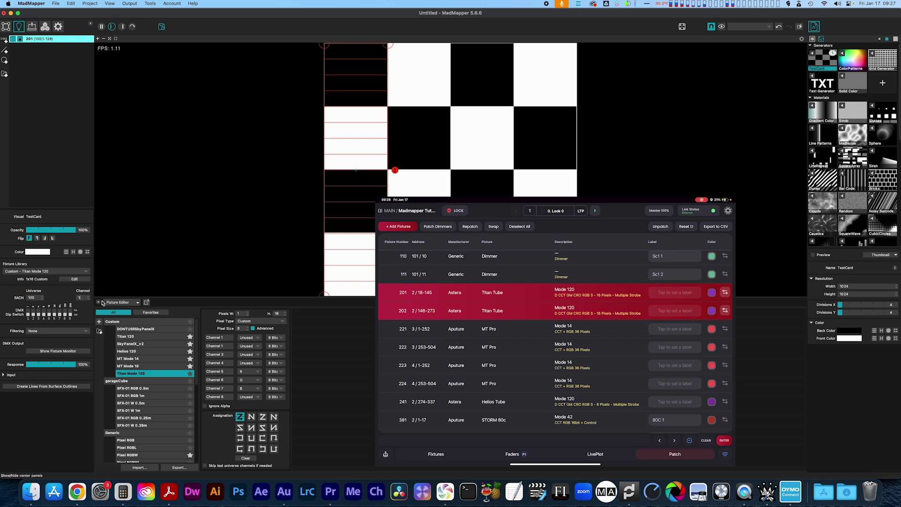
{"action": "type", "text": "8"}
Step: Duplicate fixture 201 and narrow the application window to half of the screen to reveal the visualizer
{"action": "key", "text": "super+c"}
{"action": "key", "text": "super+v"}
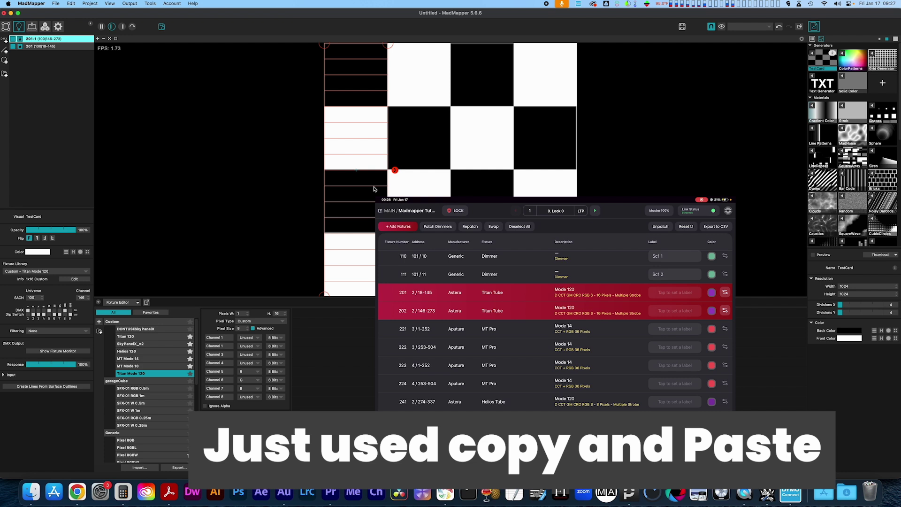
{"action": "left_click_drag", "start_coordinate": [899, 32], "coordinate": [457, 31]}
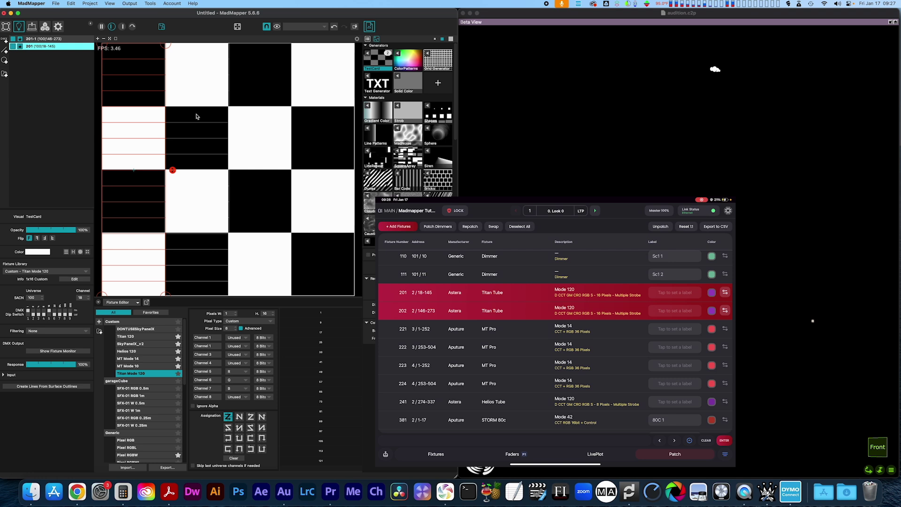
Step: Rename the duplicated fixture as 202
{"action": "double_click", "coordinate": [57, 39]}
{"action": "type", "text": "202"}
{"action": "key", "text": "Return"}
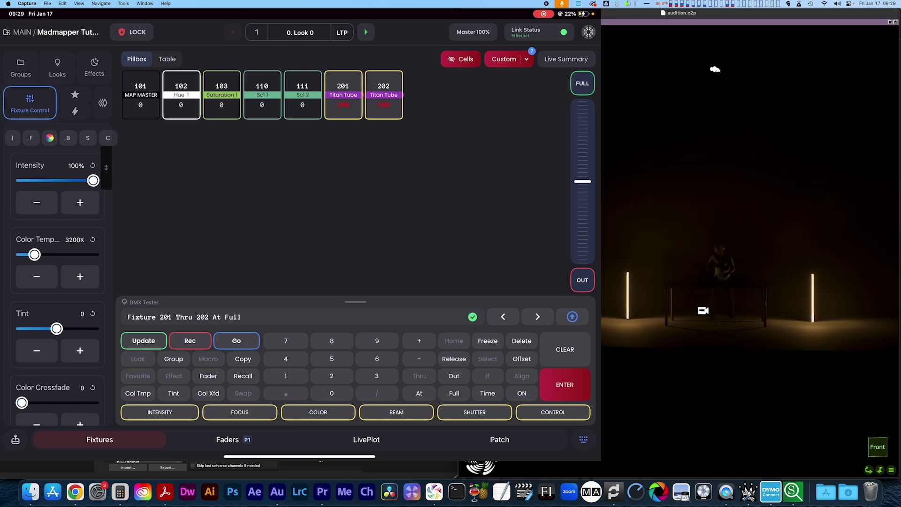
Step: In the lighting console, set fixtures 201 thru 202 to a color temperature of 3602K and a color crossfade of 100
{"action": "mouse_move", "coordinate": [34, 255]}
{"action": "left_mouse_down"}
{"action": "mouse_move", "coordinate": [70, 255]}
{"action": "mouse_move", "coordinate": [38, 255]}
{"action": "left_mouse_up"}
{"action": "left_click_drag", "start_coordinate": [22, 403], "coordinate": [94, 402]}
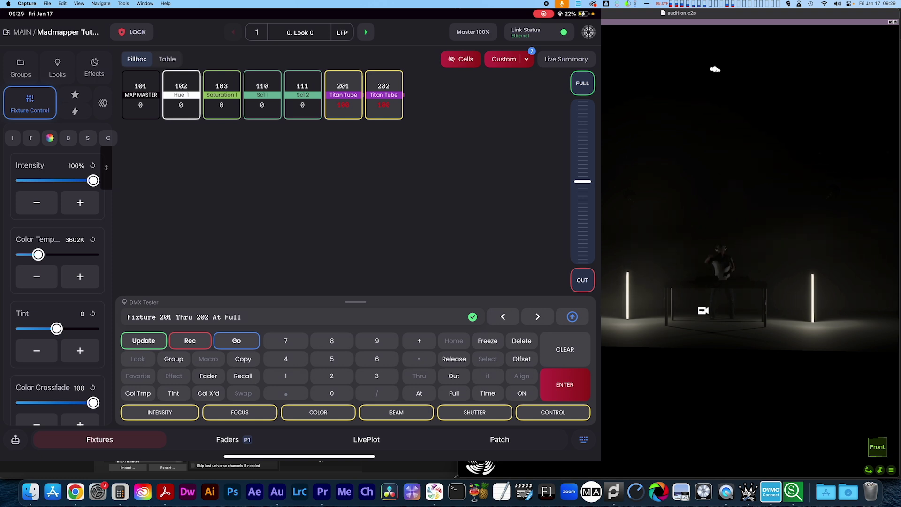
Step: In the console's sACN settings, edit the DMX input mapping to route incoming universe 100 to universe 2
{"action": "left_click", "coordinate": [526, 32]}
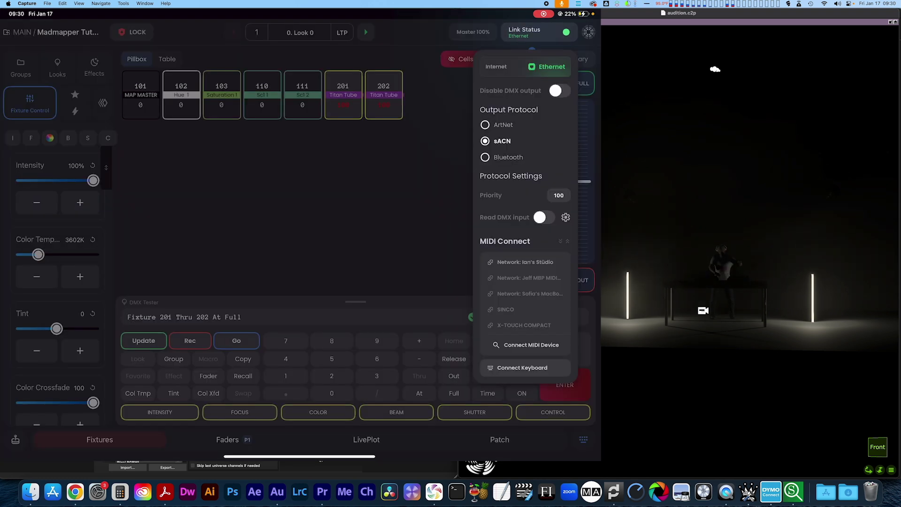
{"action": "left_click", "coordinate": [531, 49]}
{"action": "left_click", "coordinate": [518, 31]}
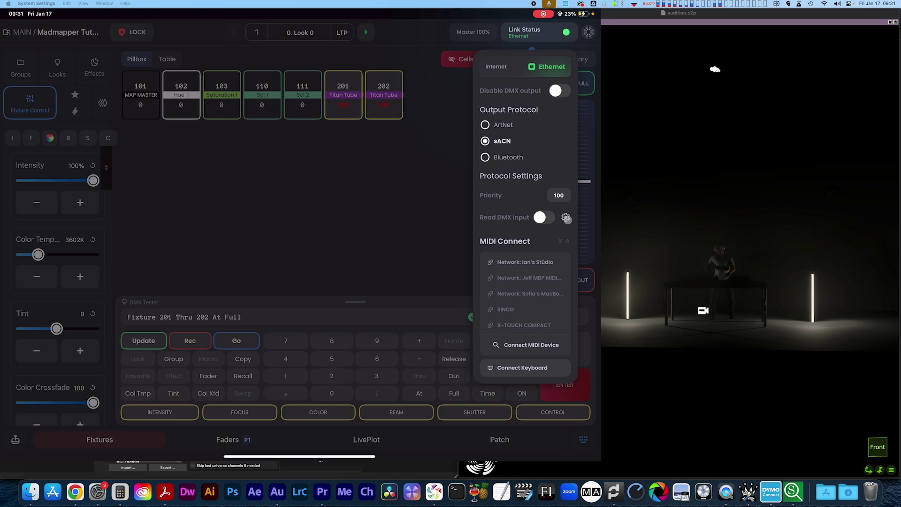
{"action": "left_click", "coordinate": [566, 217]}
{"action": "left_click", "coordinate": [187, 121]}
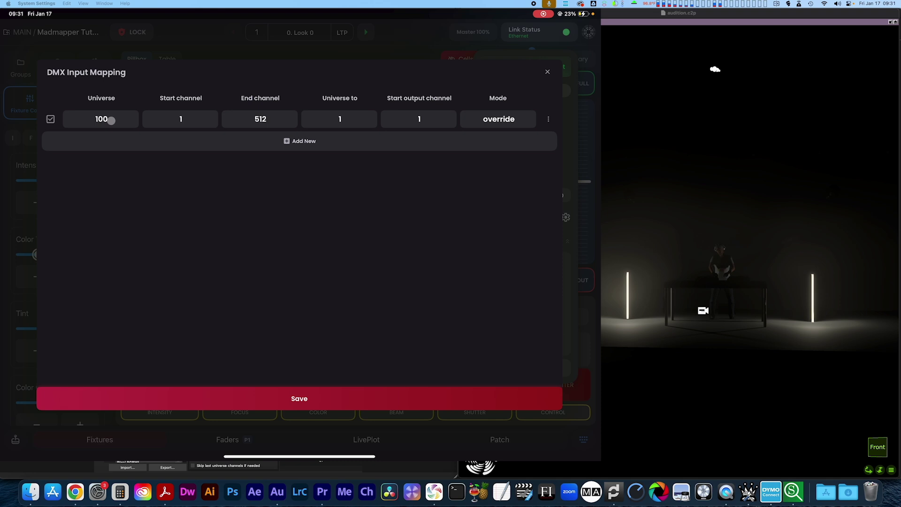
{"action": "left_click", "coordinate": [181, 119]}
{"action": "left_click", "coordinate": [397, 285]}
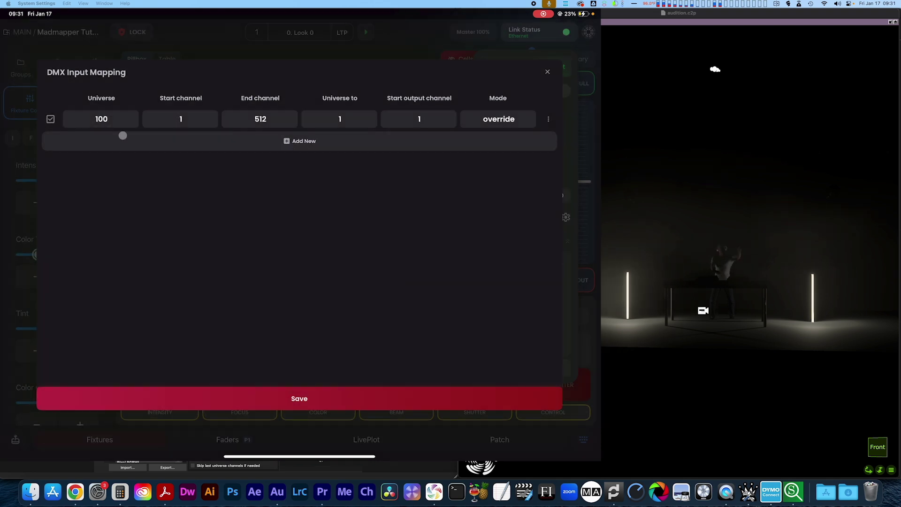
{"action": "left_click", "coordinate": [341, 119]}
{"action": "left_click", "coordinate": [288, 268]}
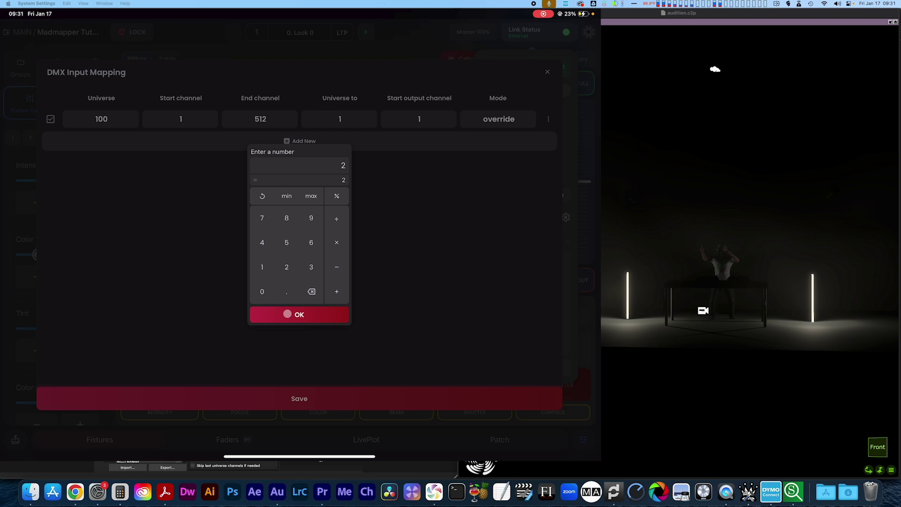
{"action": "left_click", "coordinate": [287, 313]}
Step: Switch the DMX input mapping's mode to HTP, save it, and return to the fixtures view
{"action": "left_click", "coordinate": [507, 117]}
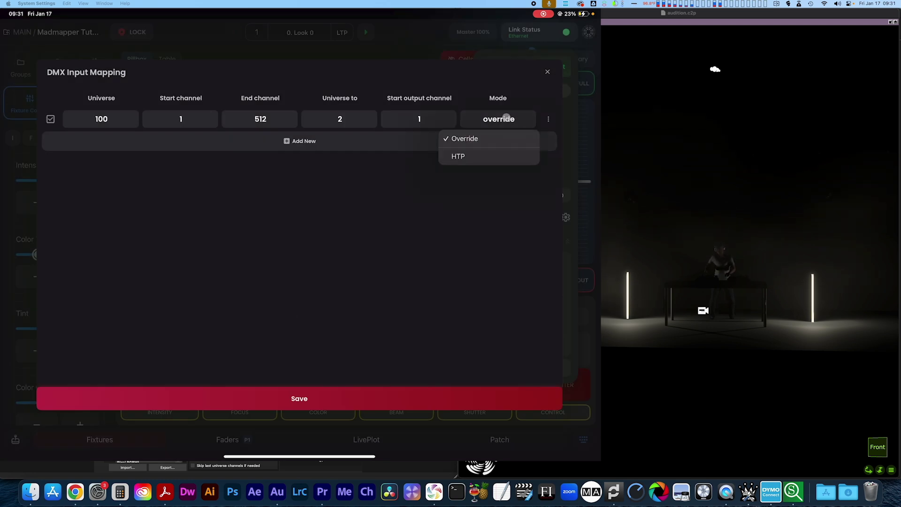
{"action": "left_click", "coordinate": [484, 165]}
{"action": "left_click", "coordinate": [318, 398]}
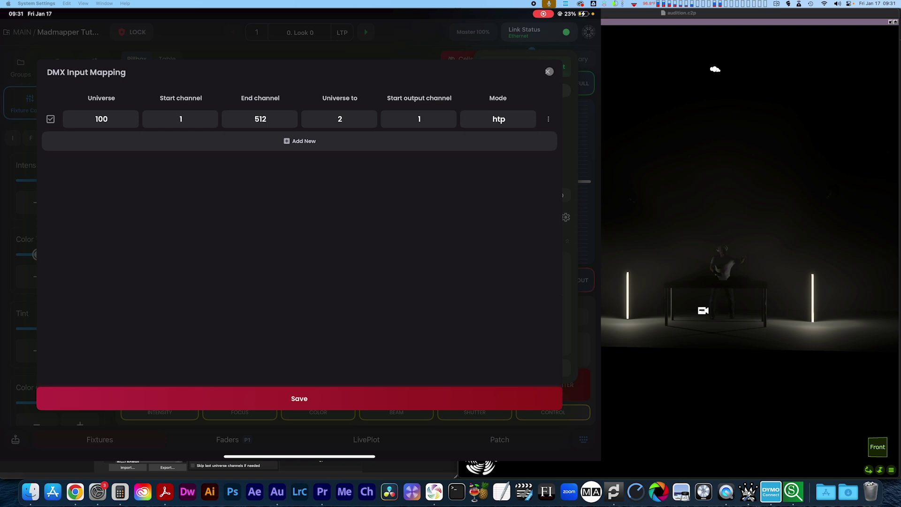
{"action": "left_click", "coordinate": [546, 71]}
{"action": "left_click", "coordinate": [380, 195]}
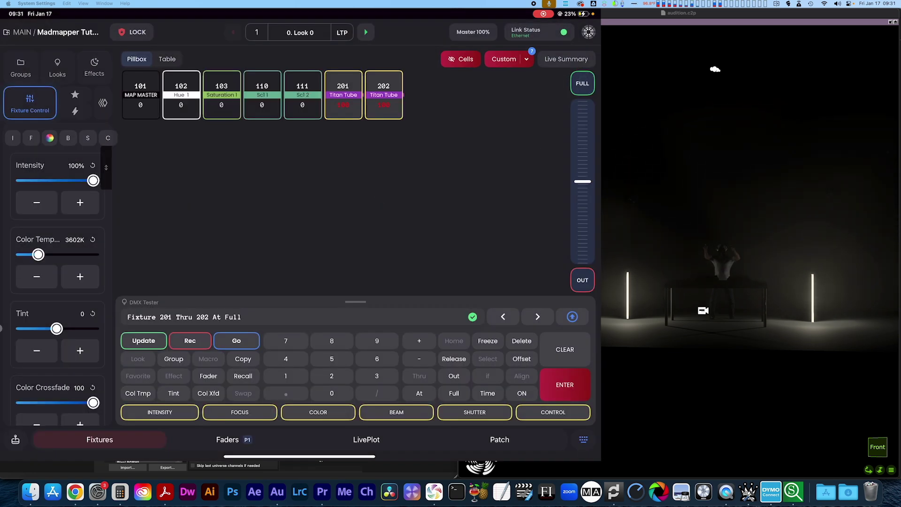
Step: Set the HSB brightness of fixtures 201 and 202 to 0
{"action": "scroll", "coordinate": [104, 183], "scroll_direction": "down", "scroll_amount": 10}
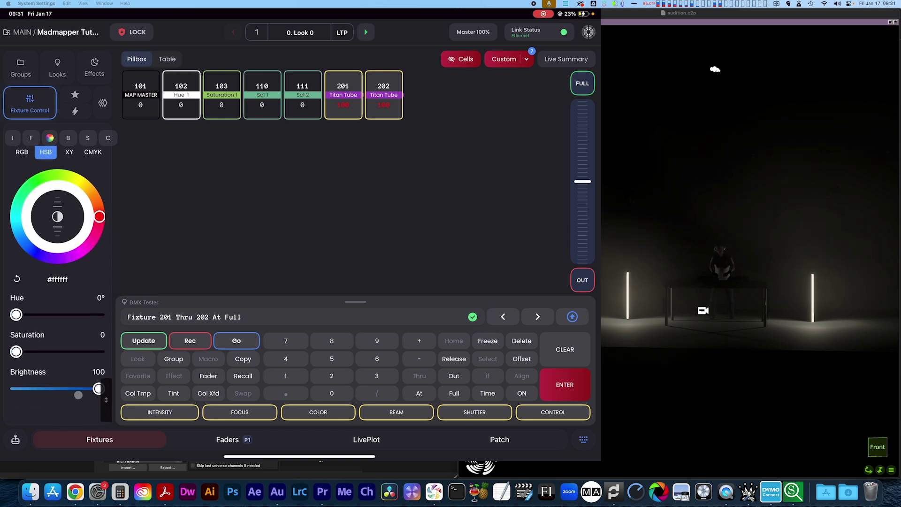
{"action": "left_click_drag", "start_coordinate": [98, 389], "coordinate": [16, 388]}
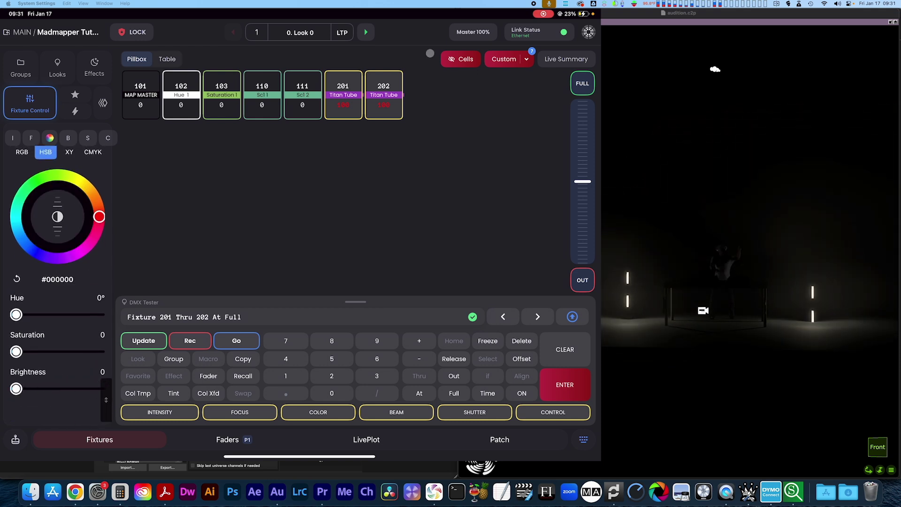
Step: In MadMapper, reposition fixtures 201 and 202 over the test card and assign the ColorPatterns generator to fixture 202
{"action": "key", "text": "super+Tab"}
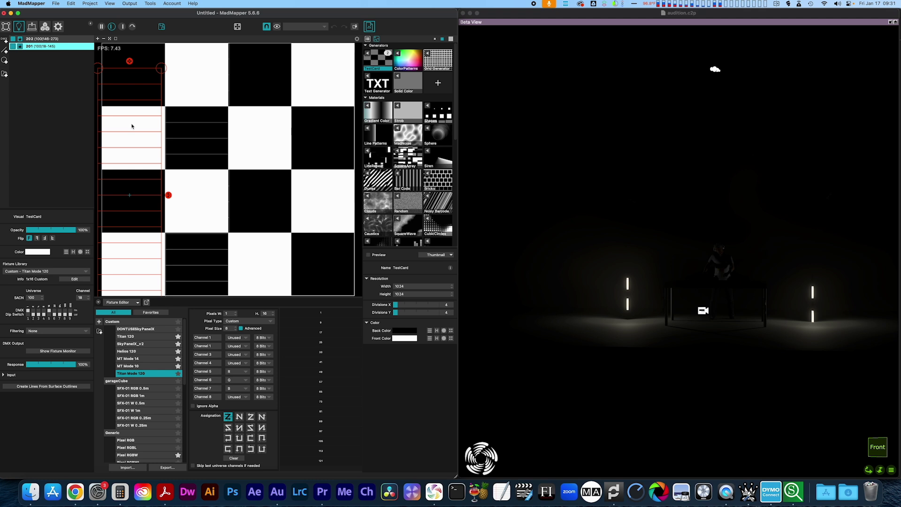
{"action": "left_click_drag", "start_coordinate": [131, 126], "coordinate": [139, 85]}
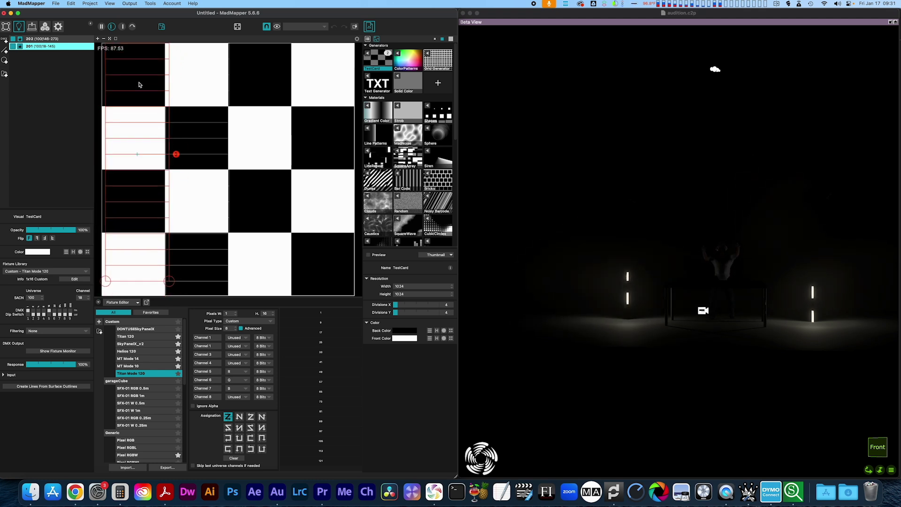
{"action": "mouse_move", "coordinate": [209, 134]}
{"action": "left_mouse_down"}
{"action": "mouse_move", "coordinate": [285, 135]}
{"action": "mouse_move", "coordinate": [209, 135]}
{"action": "left_mouse_up"}
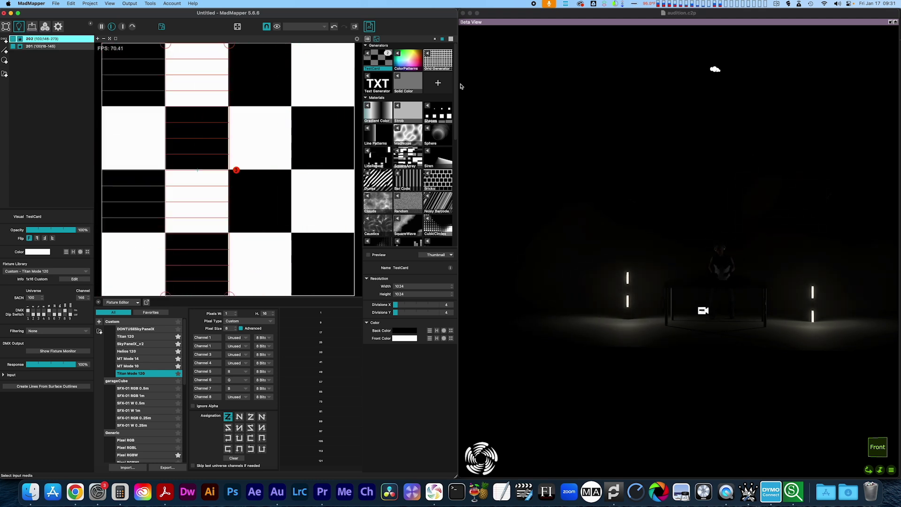
{"action": "left_click_drag", "start_coordinate": [407, 59], "coordinate": [222, 152]}
{"action": "left_click", "coordinate": [68, 143]}
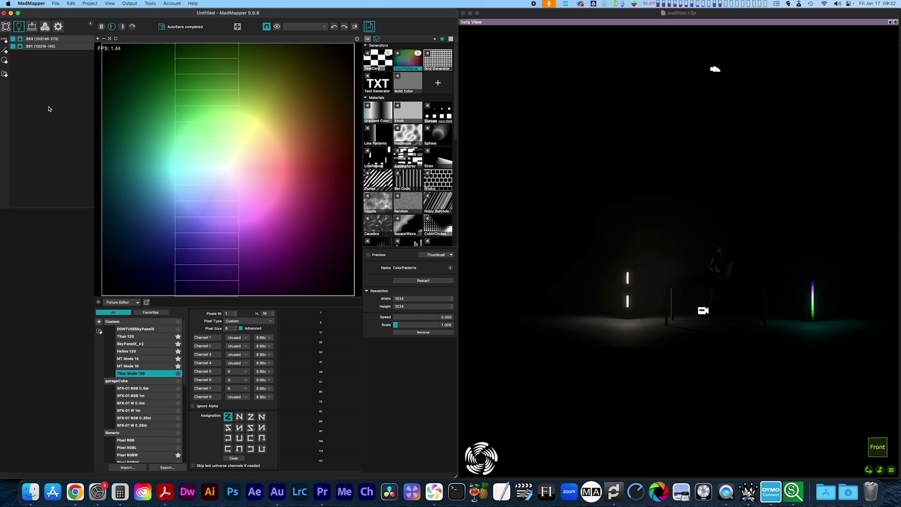
Step: Create a fixture group named Titans and place fixtures 201 and 202 inside it
{"action": "left_click", "coordinate": [5, 74]}
{"action": "double_click", "coordinate": [34, 40]}
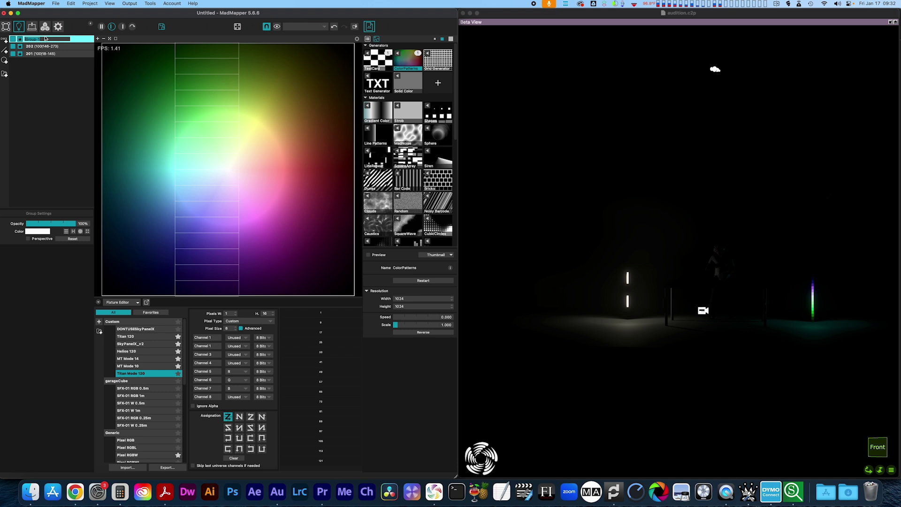
{"action": "key", "text": "Return"}
{"action": "left_click", "coordinate": [33, 40]}
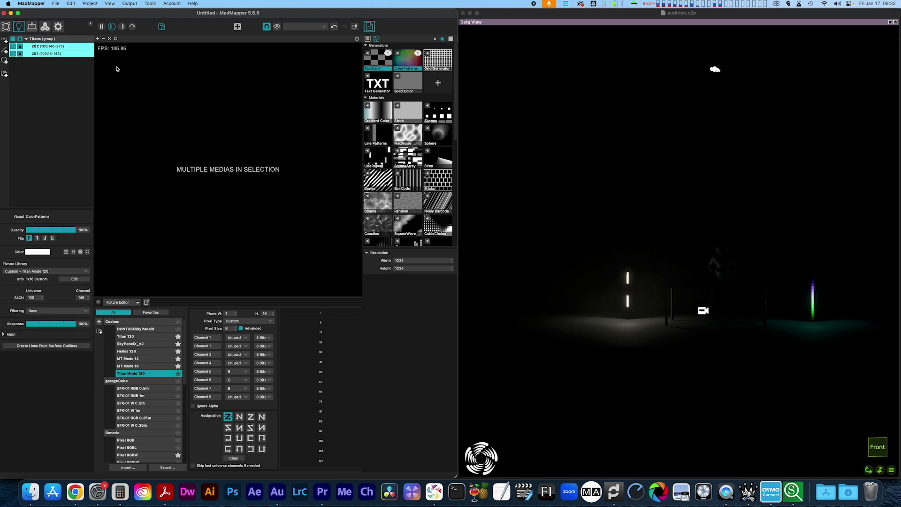
Step: Apply ColorPatterns to the whole Titans group and center both fixtures horizontally on the pattern
{"action": "left_click", "coordinate": [58, 39]}
{"action": "left_click", "coordinate": [47, 46]}
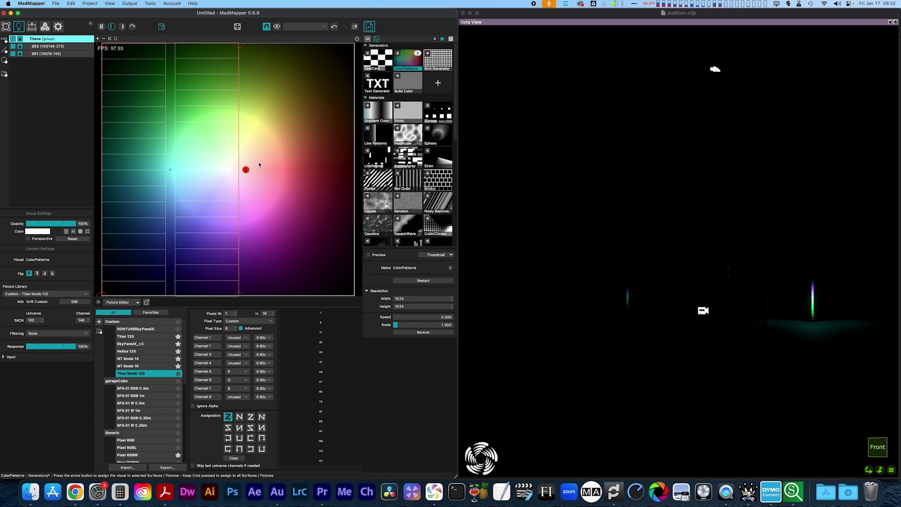
{"action": "left_click", "coordinate": [161, 141], "text": "shift"}
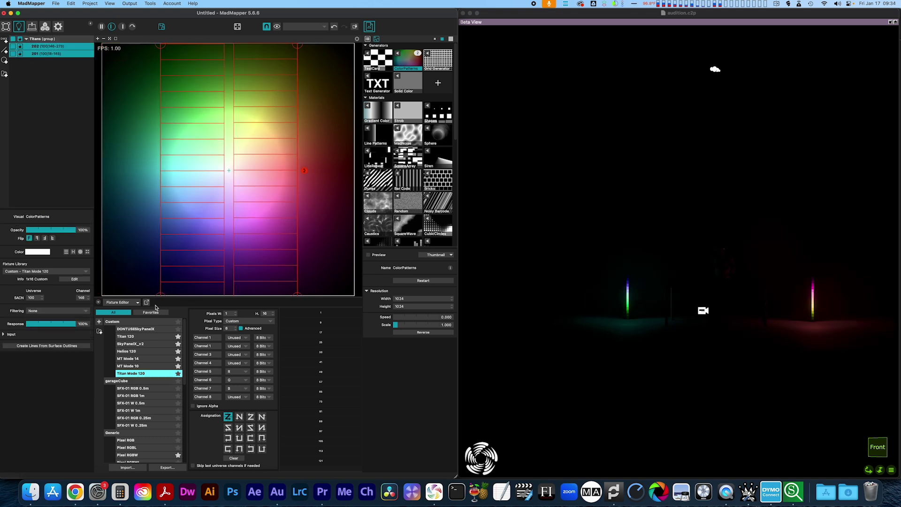
Step: Show the Control List filtered to DMX controls and check the DMX input settings in the preferences
{"action": "left_click", "coordinate": [121, 302]}
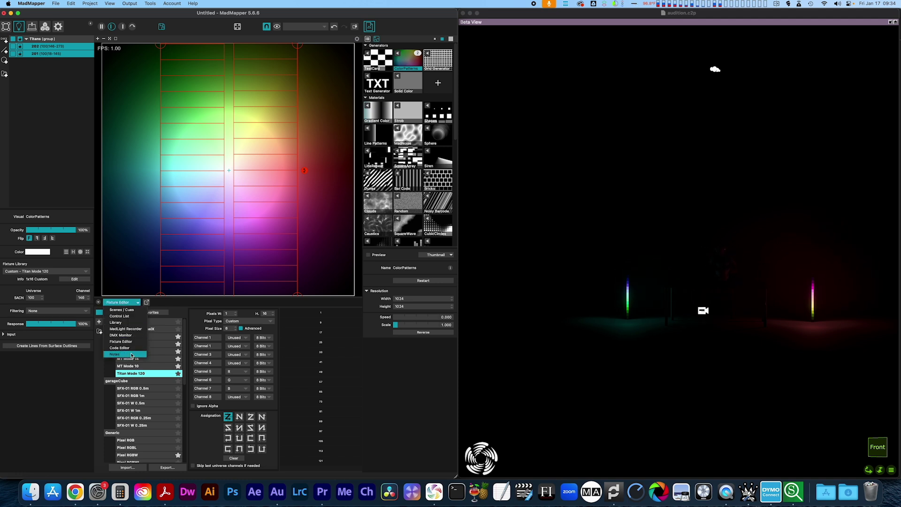
{"action": "left_click", "coordinate": [120, 316]}
{"action": "left_click", "coordinate": [291, 310]}
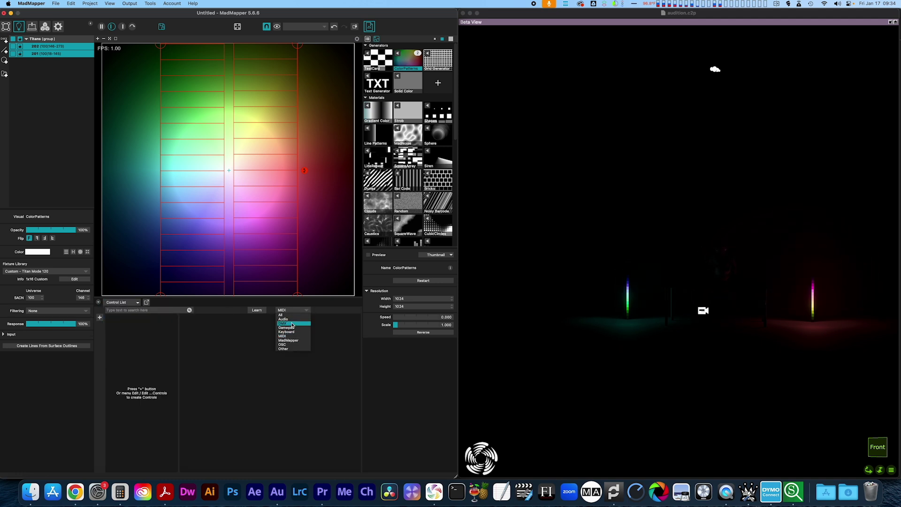
{"action": "left_click", "coordinate": [294, 324]}
{"action": "key", "text": "super+comma"}
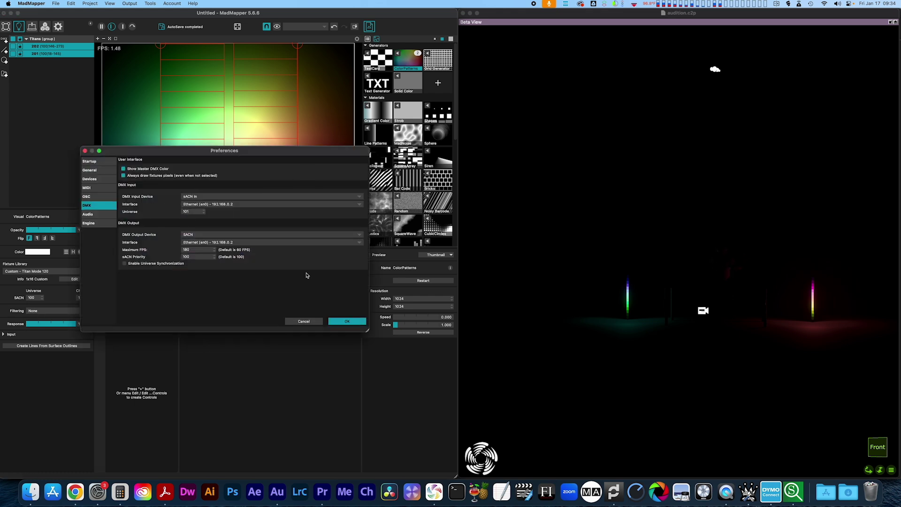
{"action": "left_click", "coordinate": [353, 319]}
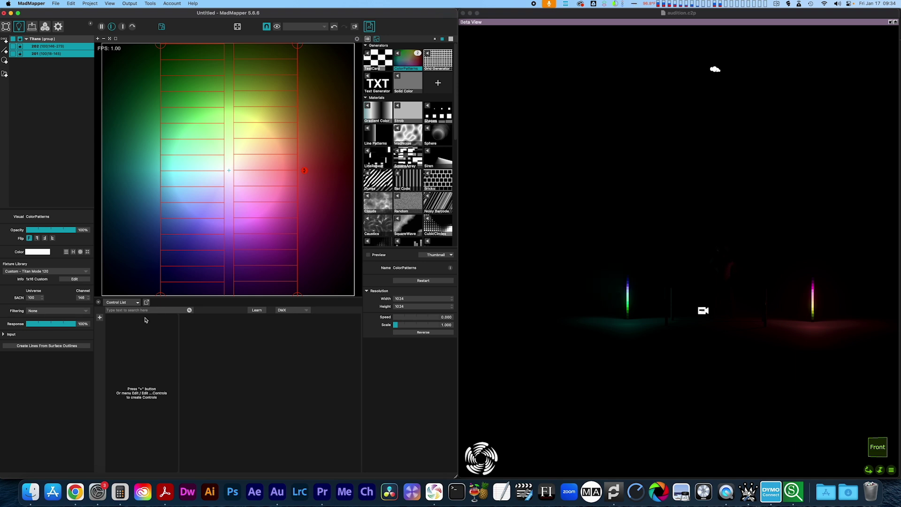
Step: Add a DMX control for the master_dmx_level parameter
{"action": "left_click", "coordinate": [100, 318]}
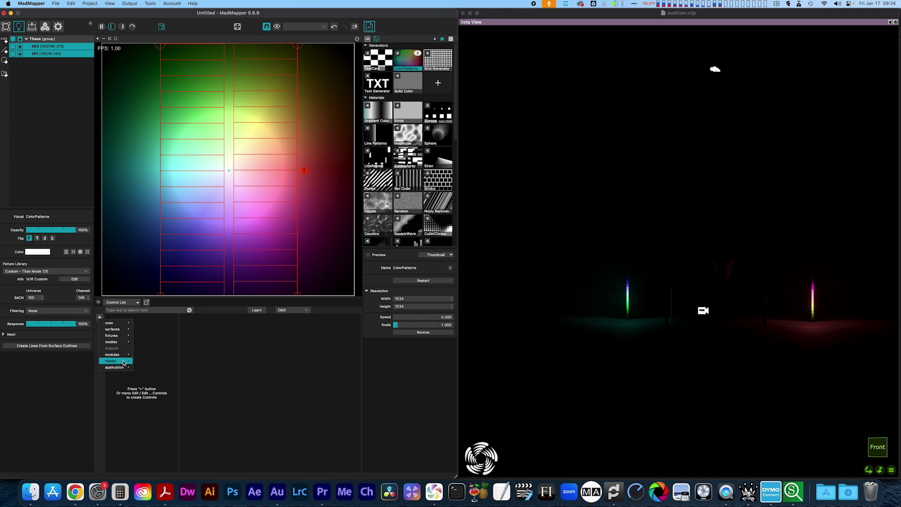
{"action": "mouse_move", "coordinate": [113, 361]}
{"action": "left_click", "coordinate": [157, 376]}
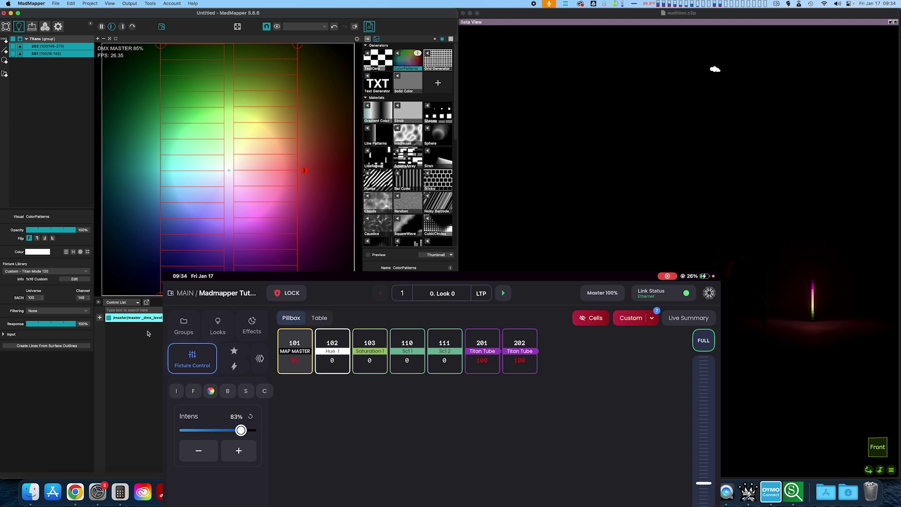
Step: Add a DMX control for the hue of the master dmx_color
{"action": "left_click", "coordinate": [100, 317]}
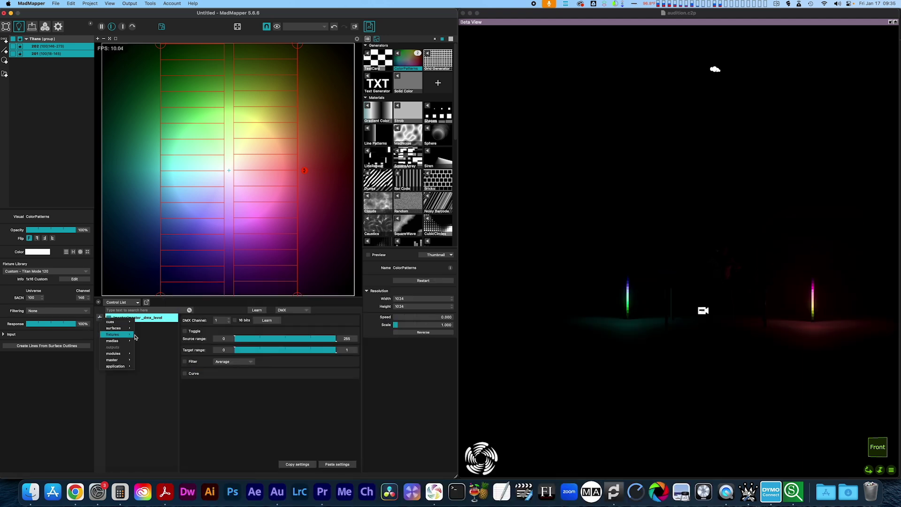
{"action": "mouse_move", "coordinate": [129, 364]}
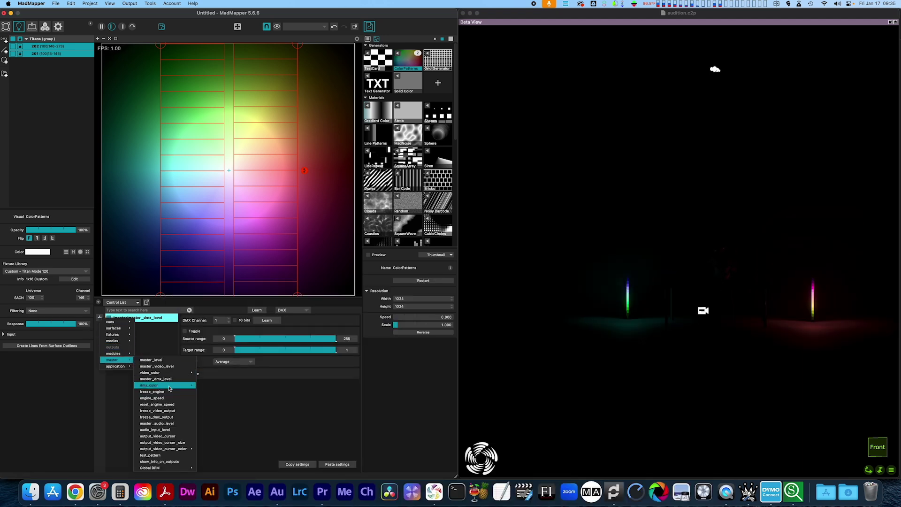
{"action": "mouse_move", "coordinate": [171, 386]}
{"action": "left_click", "coordinate": [209, 410]}
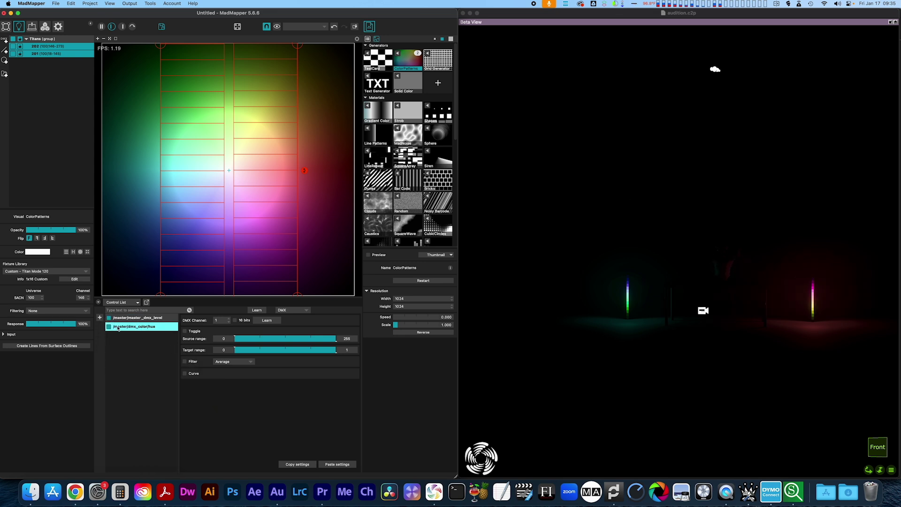
Step: Add a DMX control for the saturation of the master dmx_color
{"action": "left_click", "coordinate": [99, 317]}
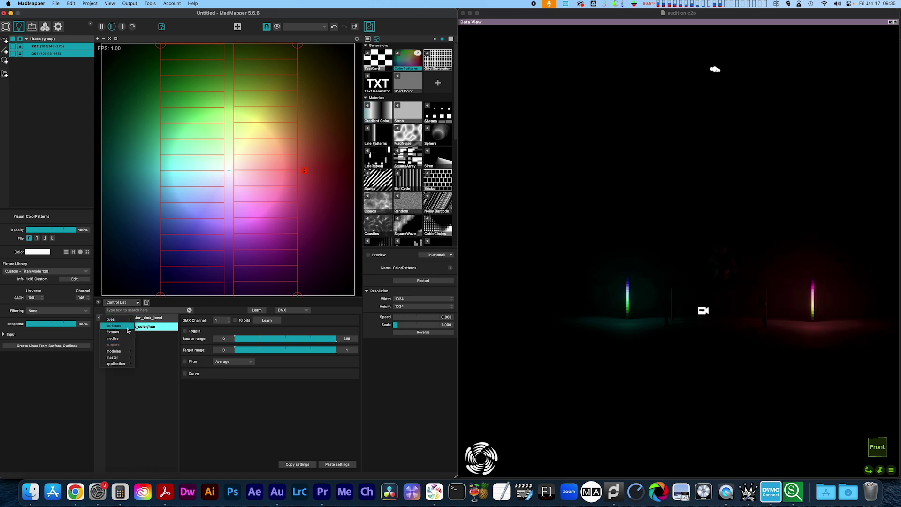
{"action": "mouse_move", "coordinate": [117, 357]}
{"action": "mouse_move", "coordinate": [171, 382]}
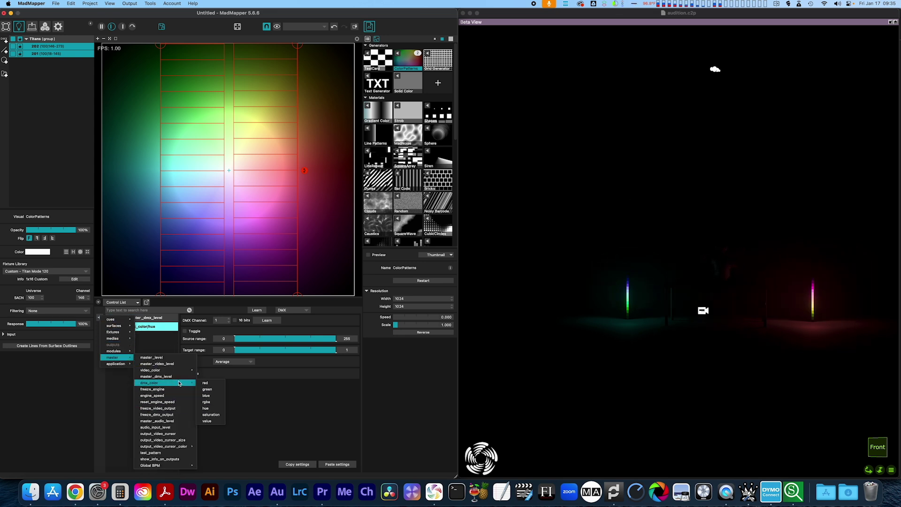
{"action": "left_click", "coordinate": [208, 417]}
Step: Assign the DMX channels for the hue and saturation controls
{"action": "left_click", "coordinate": [147, 326]}
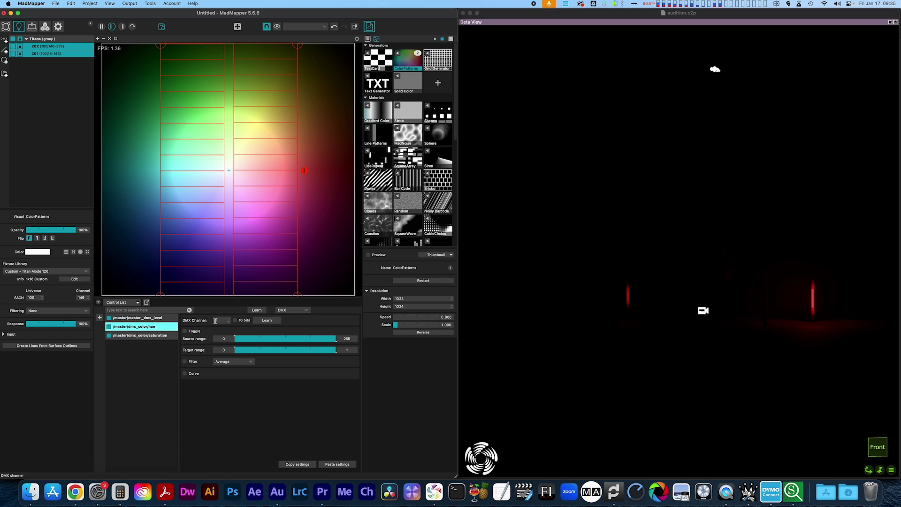
{"action": "left_click", "coordinate": [140, 335]}
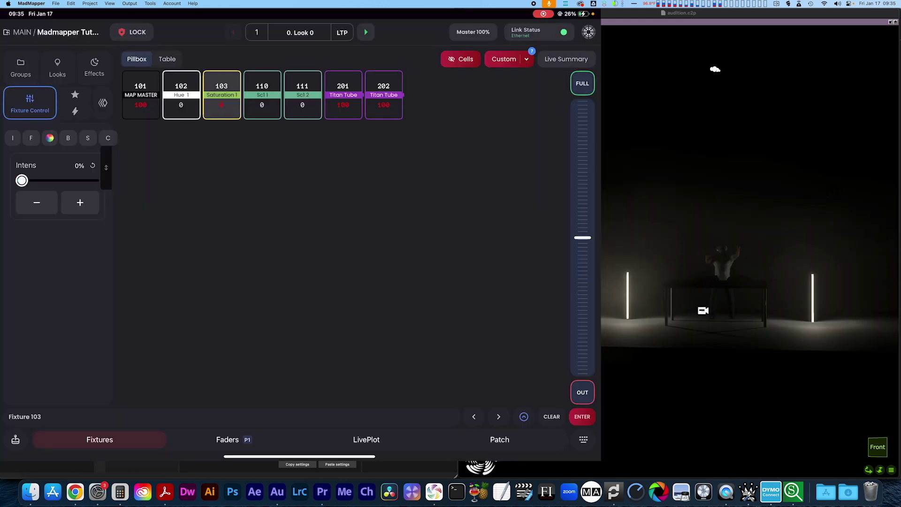
Step: In the lighting console, set Saturation fixture 103 to 100% and Hue fixture 102 to 79%, and clear the selection
{"action": "left_click_drag", "start_coordinate": [22, 181], "coordinate": [93, 180]}
{"action": "left_click", "coordinate": [181, 94]}
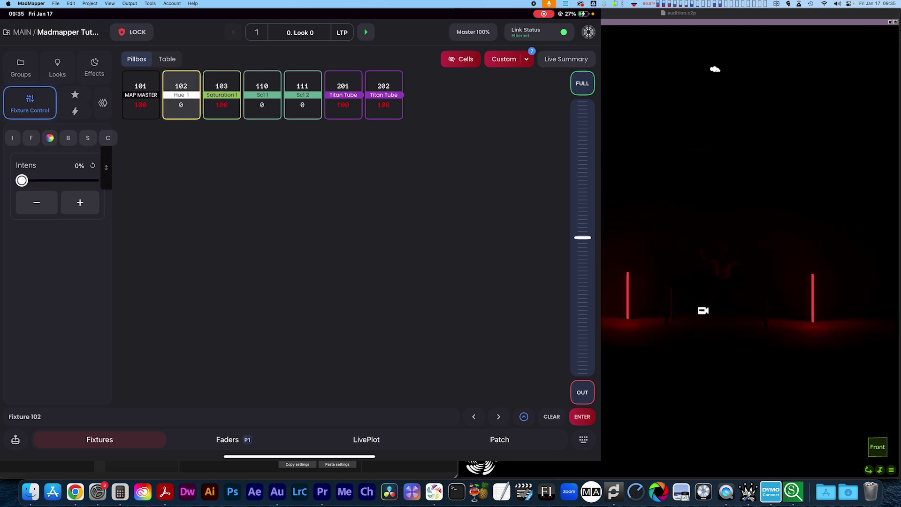
{"action": "mouse_move", "coordinate": [65, 180]}
{"action": "left_mouse_down"}
{"action": "mouse_move", "coordinate": [90, 180]}
{"action": "mouse_move", "coordinate": [40, 180]}
{"action": "mouse_move", "coordinate": [71, 180]}
{"action": "left_mouse_up"}
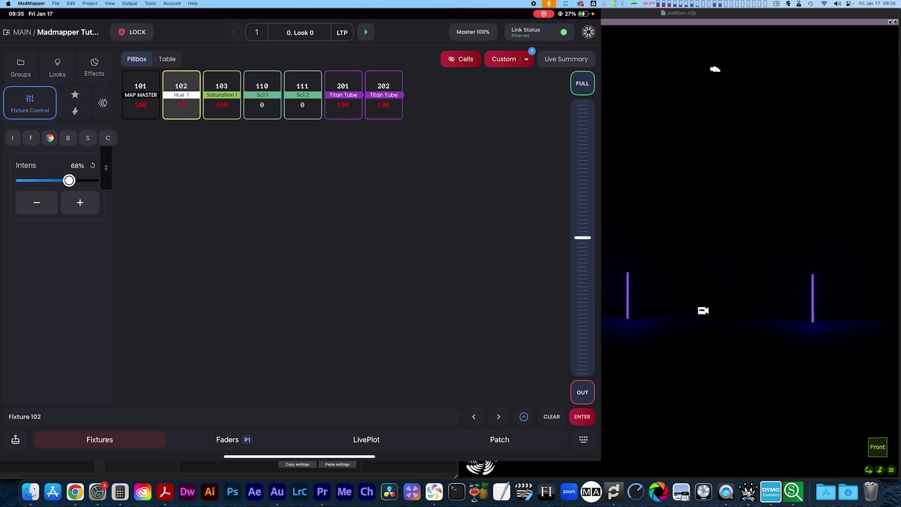
{"action": "left_click", "coordinate": [298, 214]}
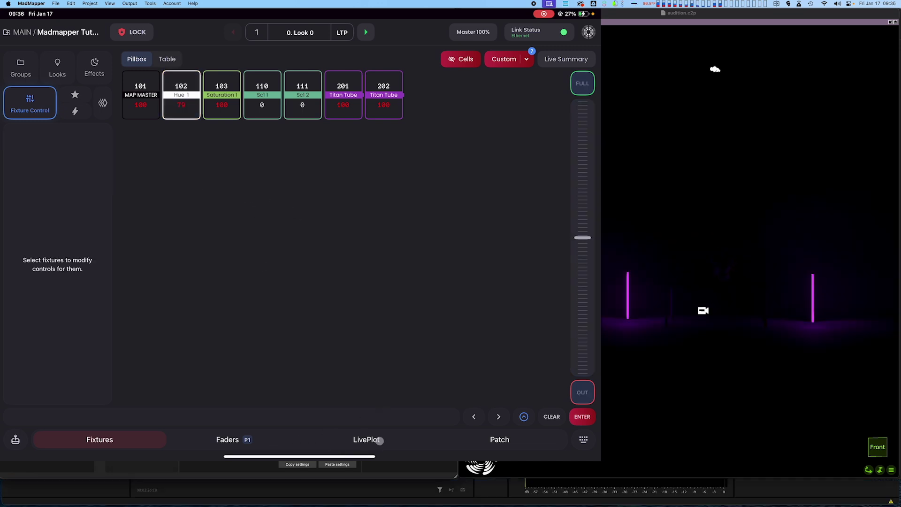
Step: In LivePlot, select Hue fixture 102 and apply the Yellow, Magenta, Orange, Purple, Cyan, Blue and Green presets in turn
{"action": "left_click", "coordinate": [378, 440]}
{"action": "left_click", "coordinate": [464, 182]}
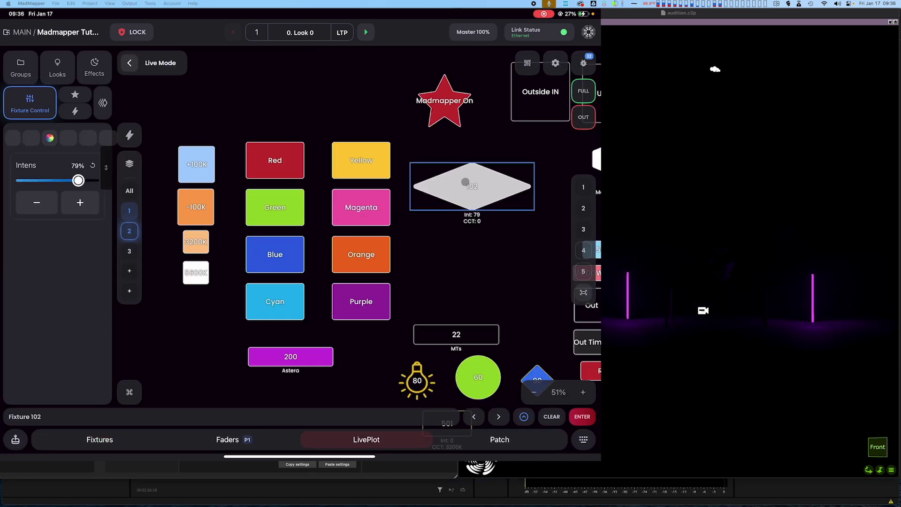
{"action": "left_click", "coordinate": [365, 165]}
{"action": "left_click", "coordinate": [371, 223]}
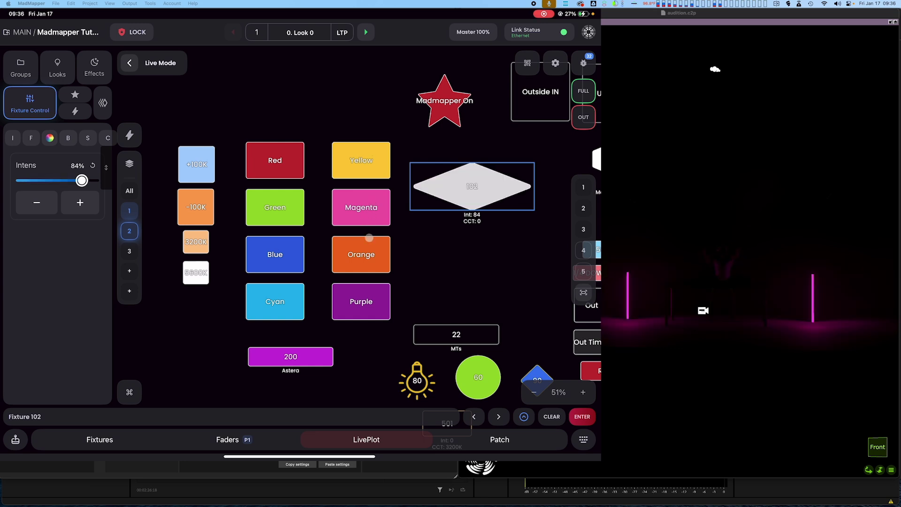
{"action": "left_click", "coordinate": [368, 252]}
{"action": "left_click", "coordinate": [359, 304]}
{"action": "left_click", "coordinate": [261, 300]}
{"action": "left_click", "coordinate": [282, 258]}
{"action": "left_click", "coordinate": [285, 216]}
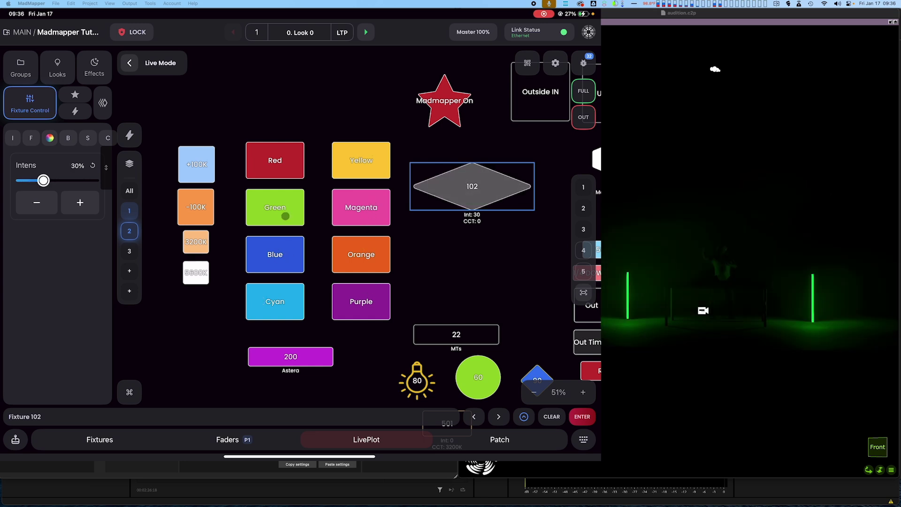
Step: Apply the Orange, Magenta, Yellow and Red presets in turn to Hue fixture 102, and clear the selection
{"action": "left_click", "coordinate": [369, 263]}
{"action": "left_click", "coordinate": [364, 212]}
{"action": "left_click", "coordinate": [371, 160]}
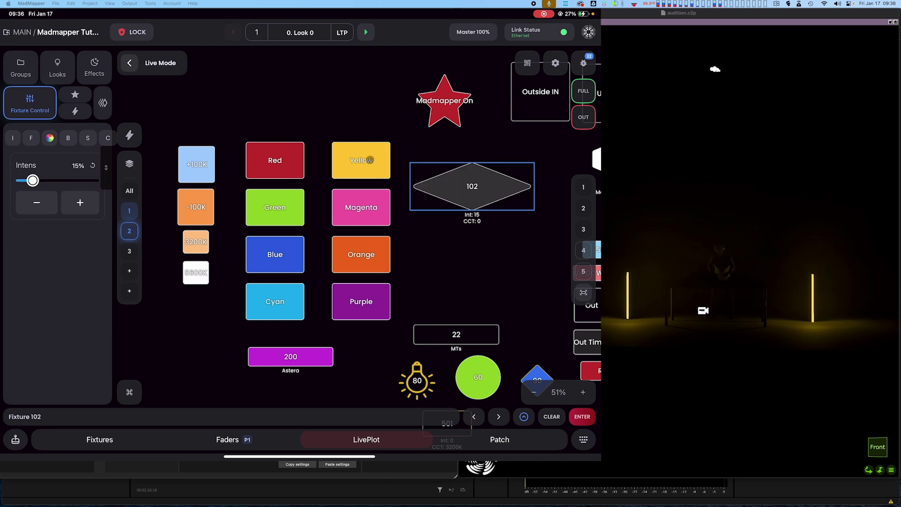
{"action": "left_click", "coordinate": [254, 156]}
{"action": "left_click", "coordinate": [504, 300]}
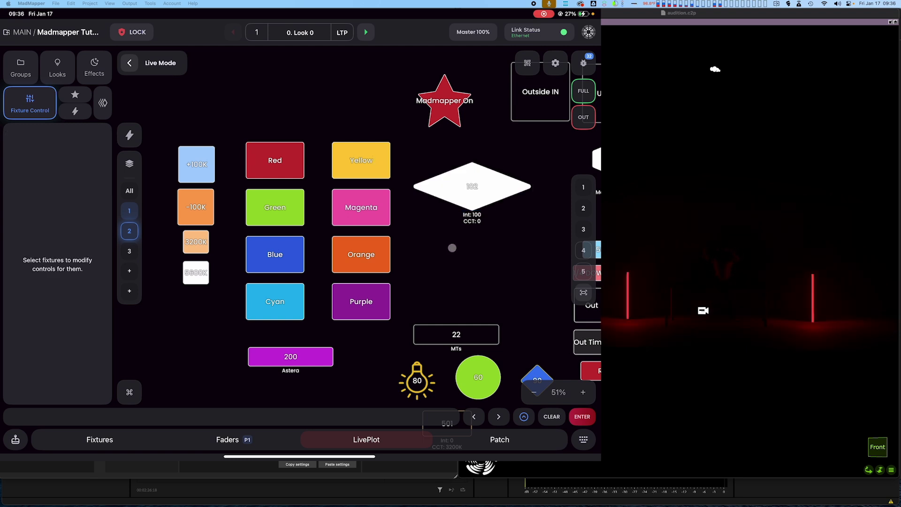
Step: Select fixture 102 together with group 22 and cycle both through the colour presets, ending on Magenta
{"action": "scroll", "coordinate": [531, 346], "scroll_direction": "down", "scroll_amount": 2}
{"action": "left_click_drag", "start_coordinate": [472, 111], "coordinate": [365, 300]}
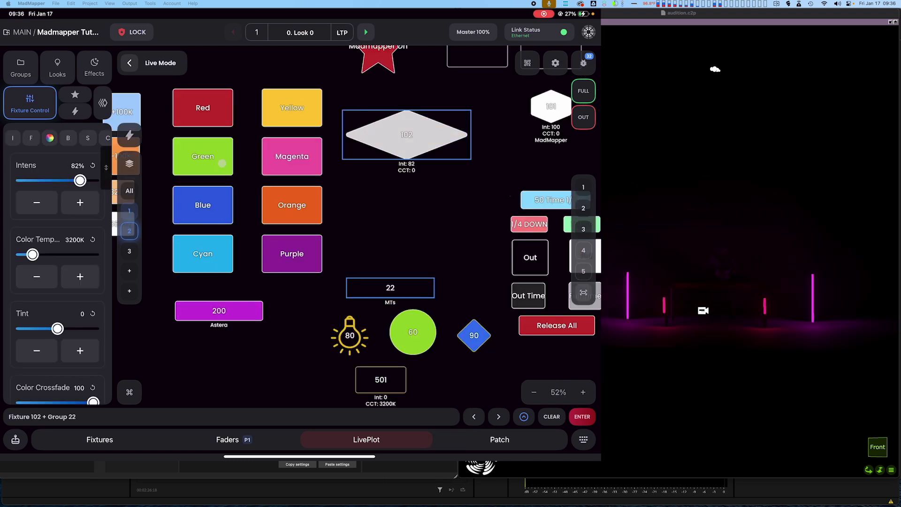
{"action": "left_click", "coordinate": [204, 161]}
{"action": "left_click", "coordinate": [207, 197]}
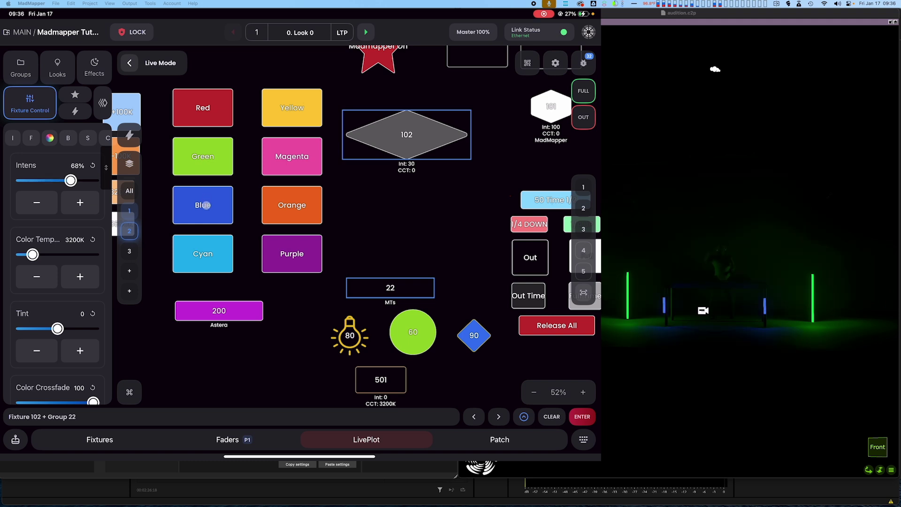
{"action": "left_click", "coordinate": [213, 263]}
{"action": "left_click", "coordinate": [308, 151]}
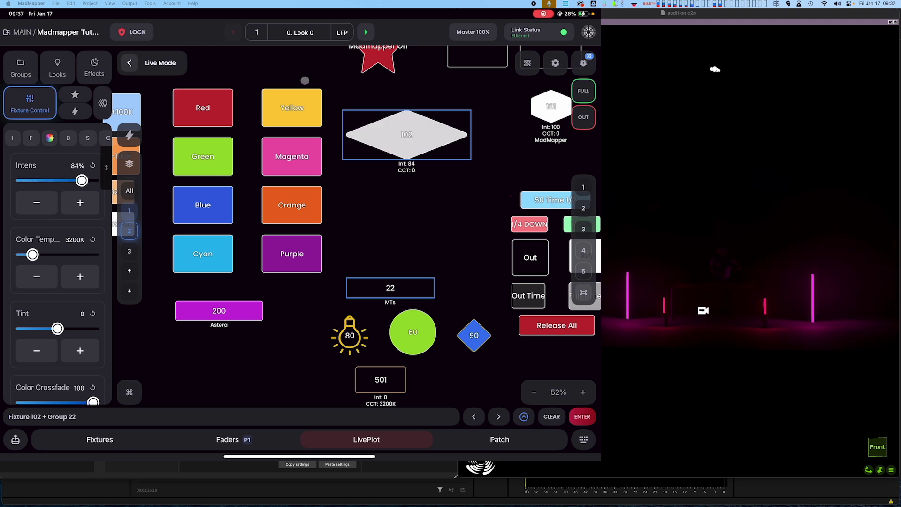
{"action": "left_click", "coordinate": [299, 109]}
{"action": "left_click", "coordinate": [296, 156]}
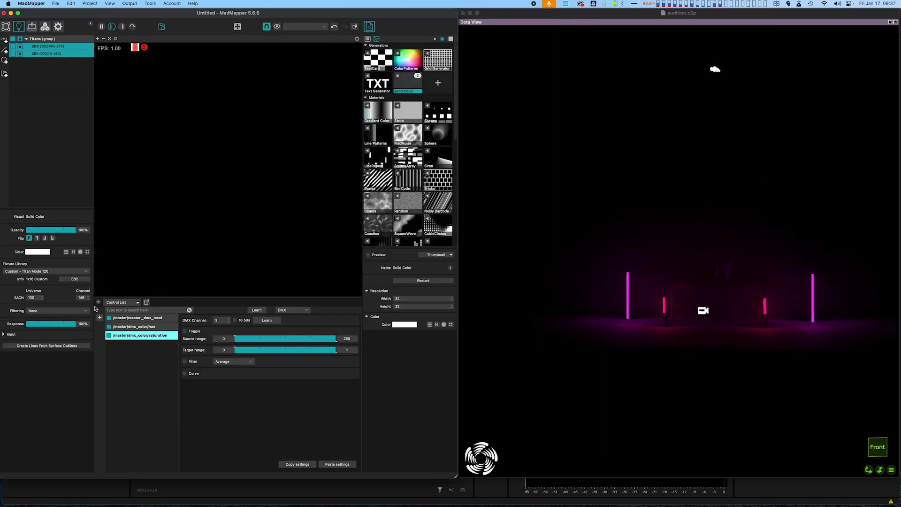
Step: In MadMapper, add a DMX control for start_next under the columns of cue bank Bank-1
{"action": "left_click", "coordinate": [100, 317]}
{"action": "mouse_move", "coordinate": [127, 321]}
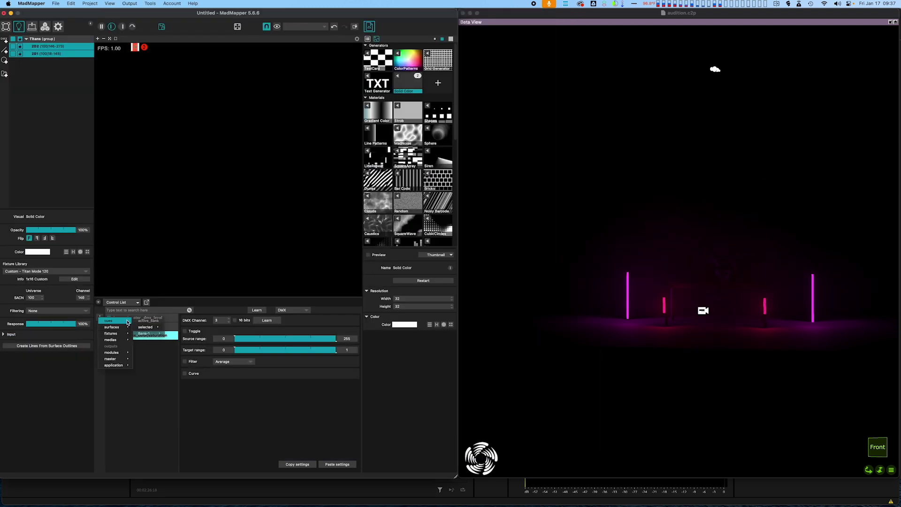
{"action": "mouse_move", "coordinate": [150, 333]}
{"action": "mouse_move", "coordinate": [182, 337]}
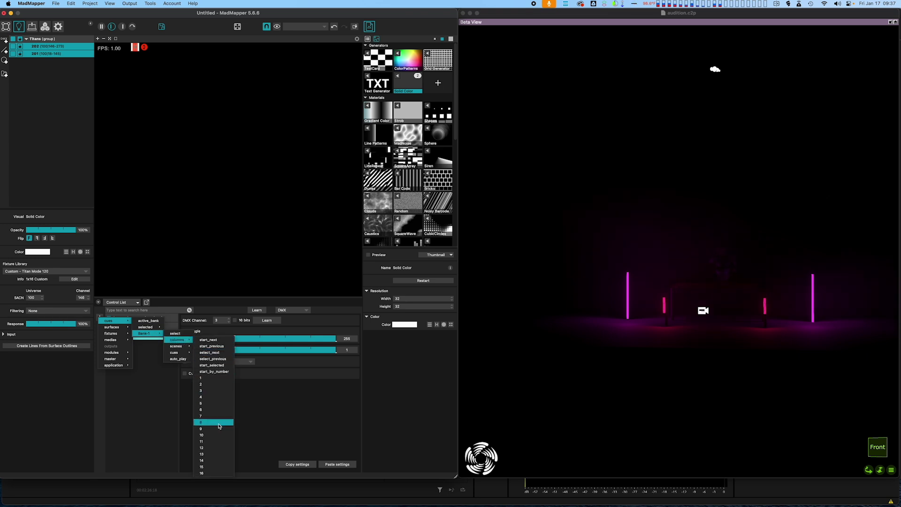
{"action": "left_click", "coordinate": [208, 339]}
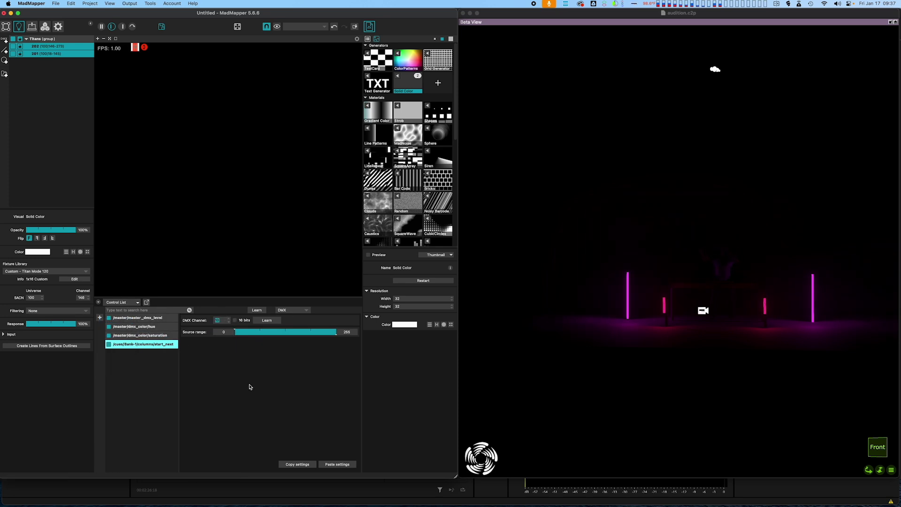
Step: Inspect the Quad-2 surface, the Video-Output-1 output and the Titans fixture group in the MadMapper Tutorial project
{"action": "scroll", "coordinate": [282, 193], "scroll_direction": "up", "scroll_amount": 5}
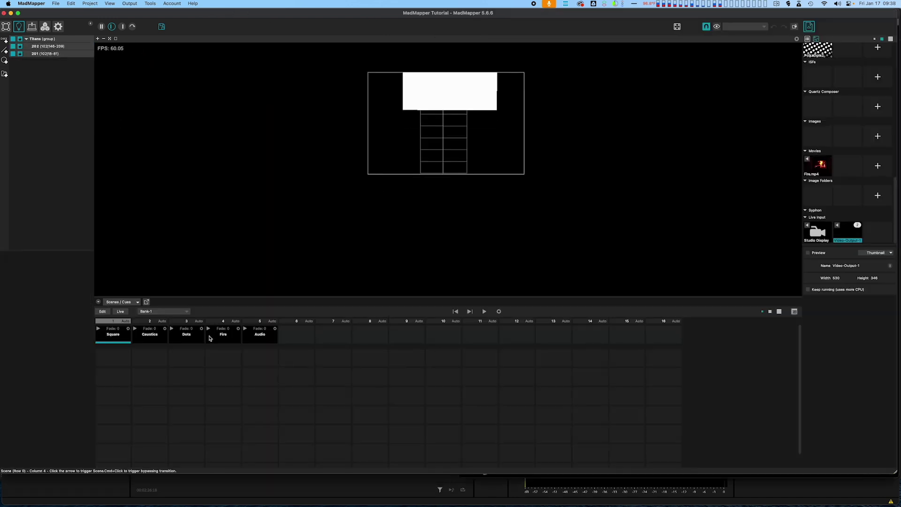
{"action": "left_click", "coordinate": [7, 27]}
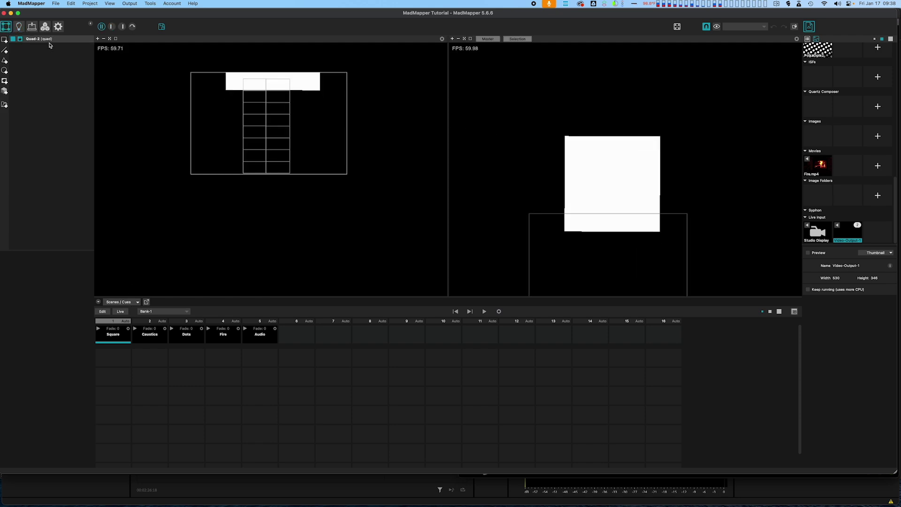
{"action": "left_click", "coordinate": [49, 38]}
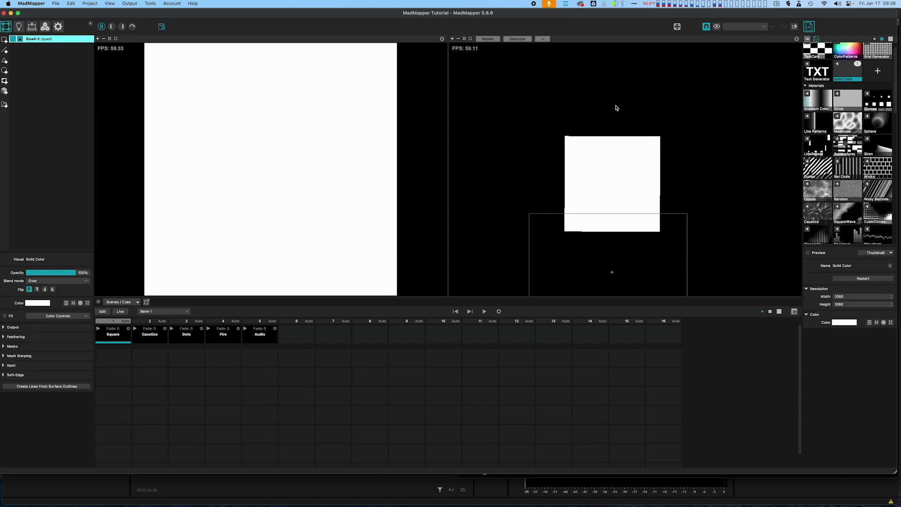
{"action": "left_click", "coordinate": [32, 27]}
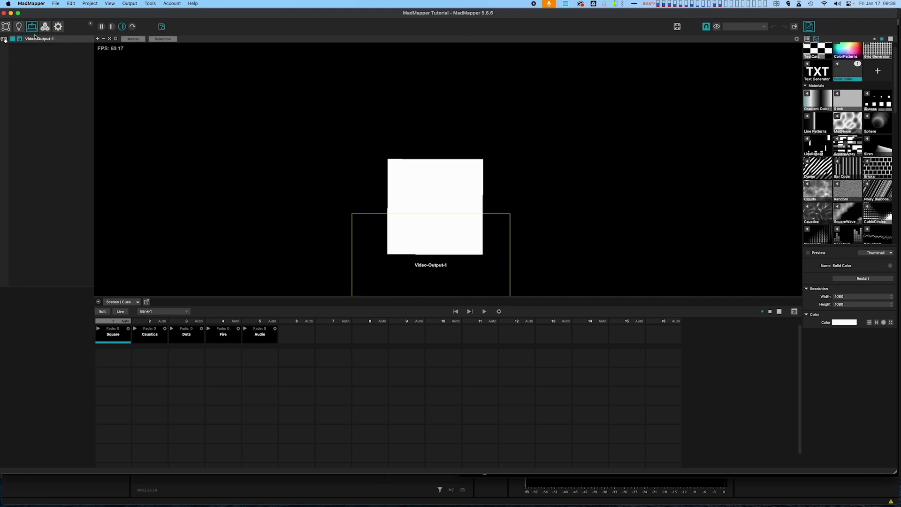
{"action": "left_click", "coordinate": [19, 26]}
{"action": "left_click", "coordinate": [62, 39]}
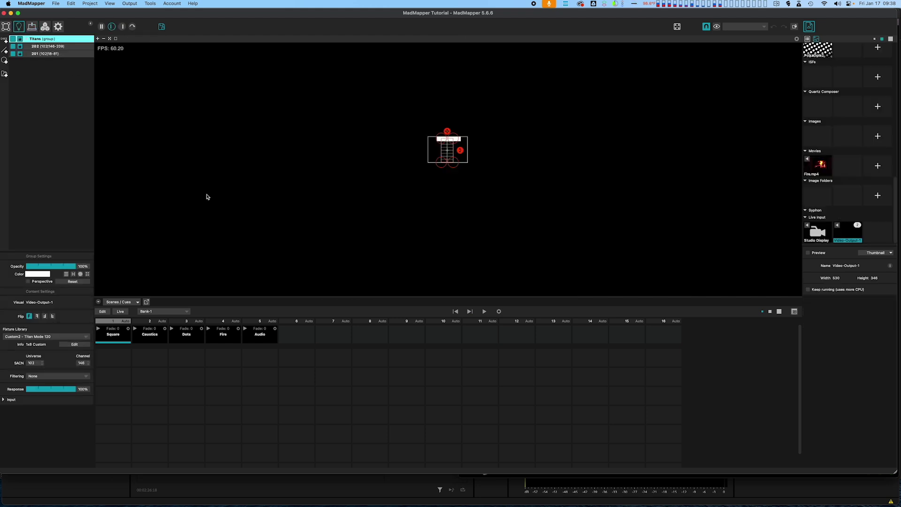
{"action": "left_click_drag", "start_coordinate": [855, 231], "coordinate": [858, 223]}
Step: Show the audio controls in the Control List and look through the media library
{"action": "left_click", "coordinate": [121, 301]}
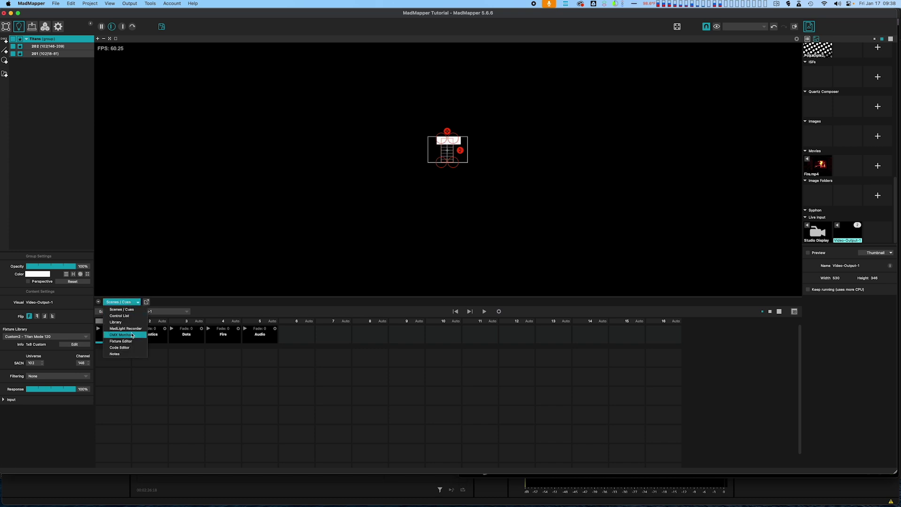
{"action": "left_click", "coordinate": [132, 317]}
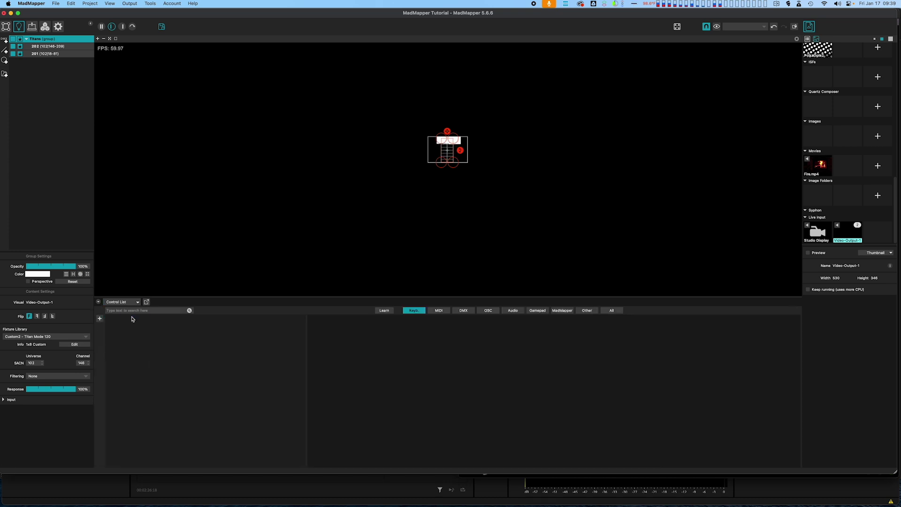
{"action": "left_click", "coordinate": [502, 310]}
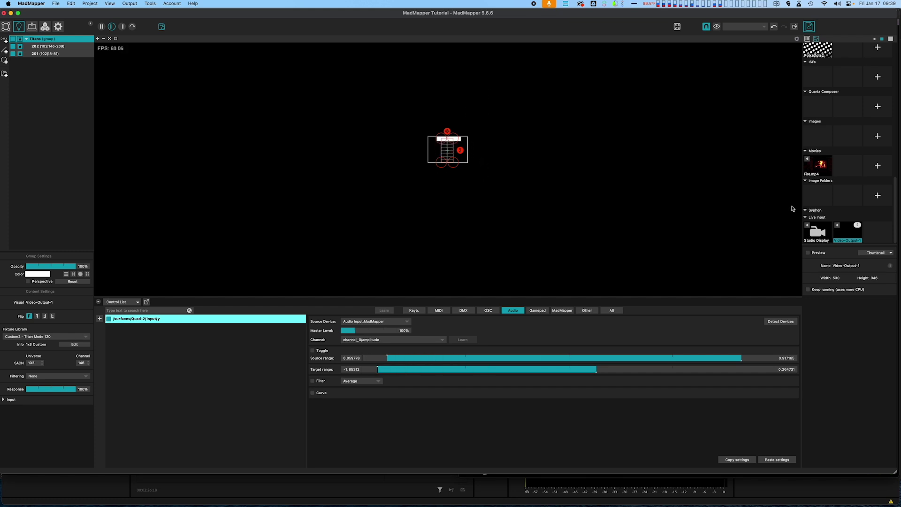
{"action": "scroll", "coordinate": [840, 171], "scroll_direction": "up", "scroll_amount": 15}
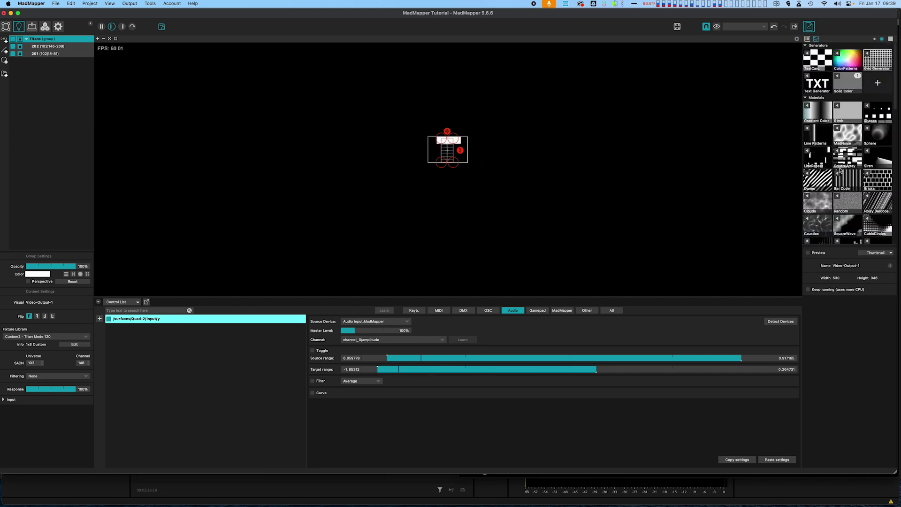
{"action": "scroll", "coordinate": [840, 170], "scroll_direction": "down", "scroll_amount": 5}
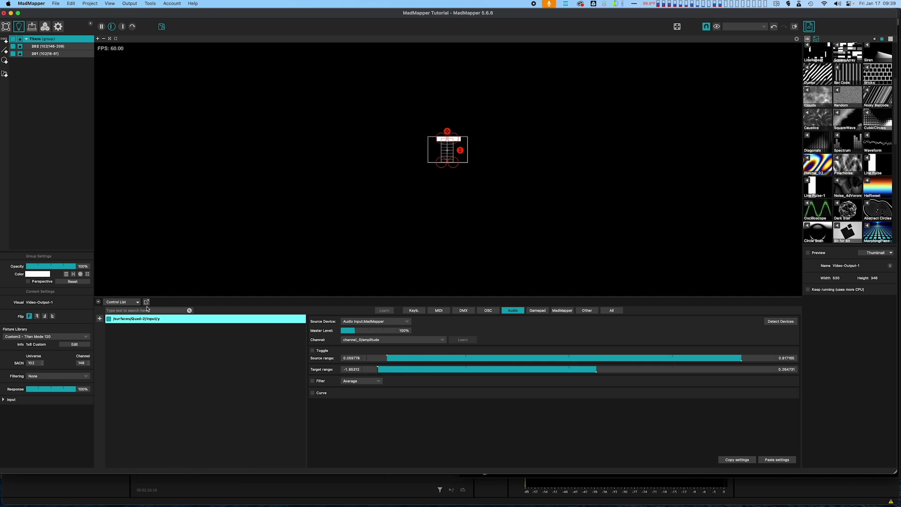
Step: Examine which parameters of the Shapes and TestCard media can be added as controls, without adding any
{"action": "left_click", "coordinate": [100, 319]}
{"action": "mouse_move", "coordinate": [124, 343]}
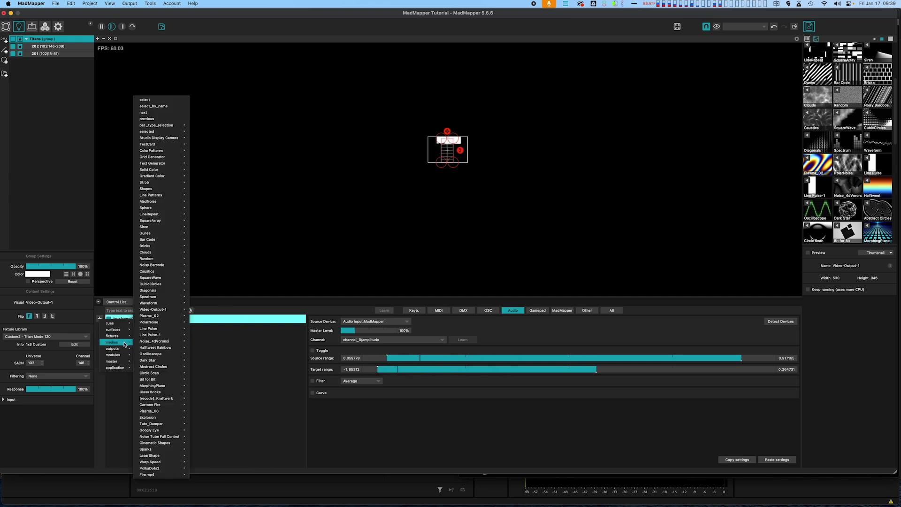
{"action": "mouse_move", "coordinate": [167, 188]}
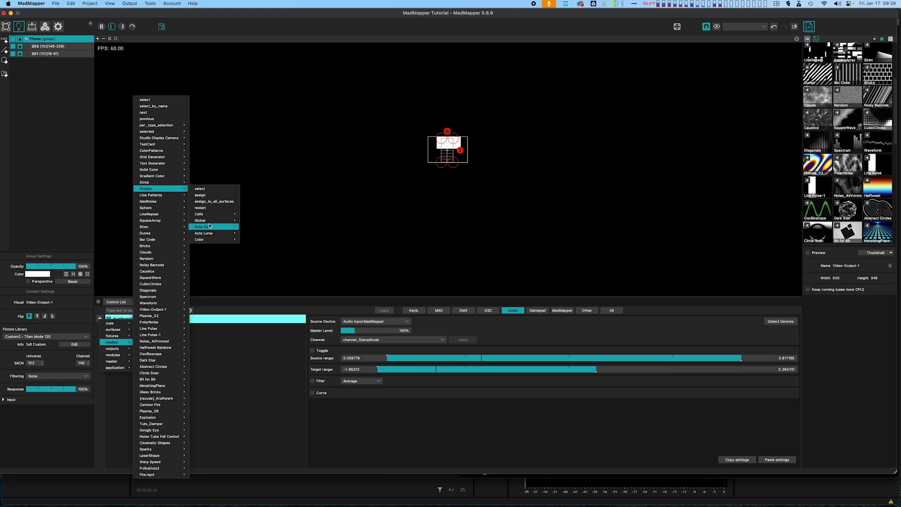
{"action": "mouse_move", "coordinate": [159, 144]}
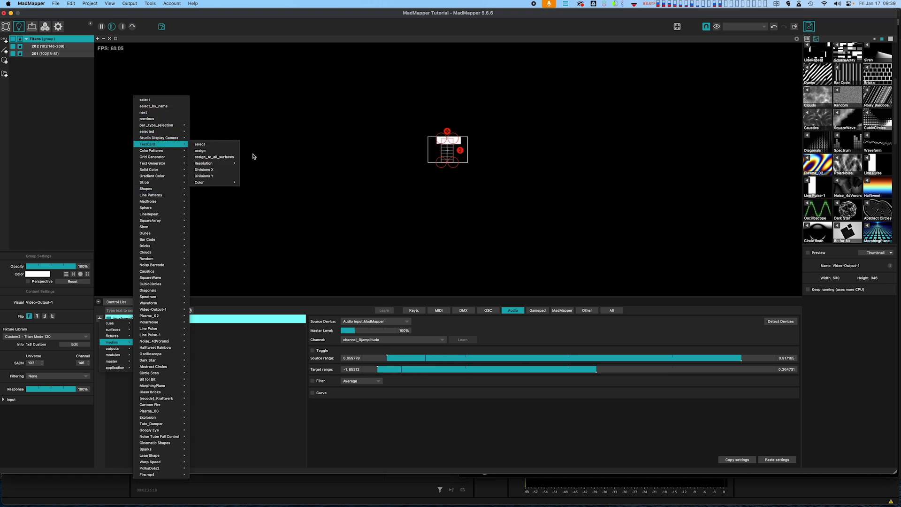
{"action": "left_click", "coordinate": [407, 252]}
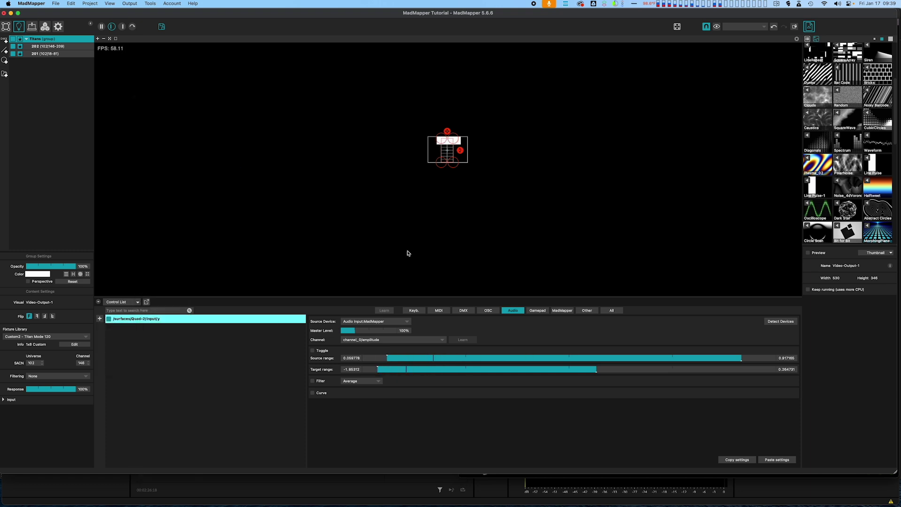
Step: Return to Scenes / Cues and trigger the Square, Caustics, Dots and Fire scenes in turn
{"action": "left_click", "coordinate": [137, 301]}
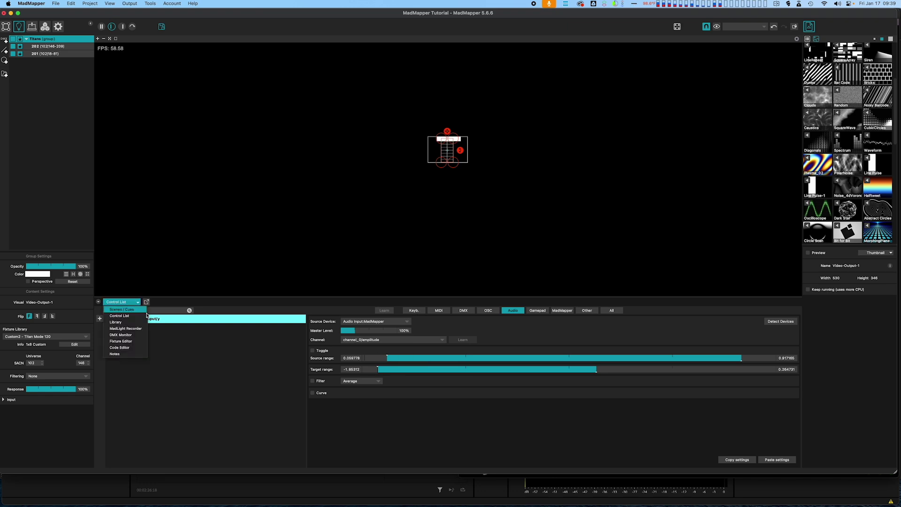
{"action": "left_click", "coordinate": [148, 327]}
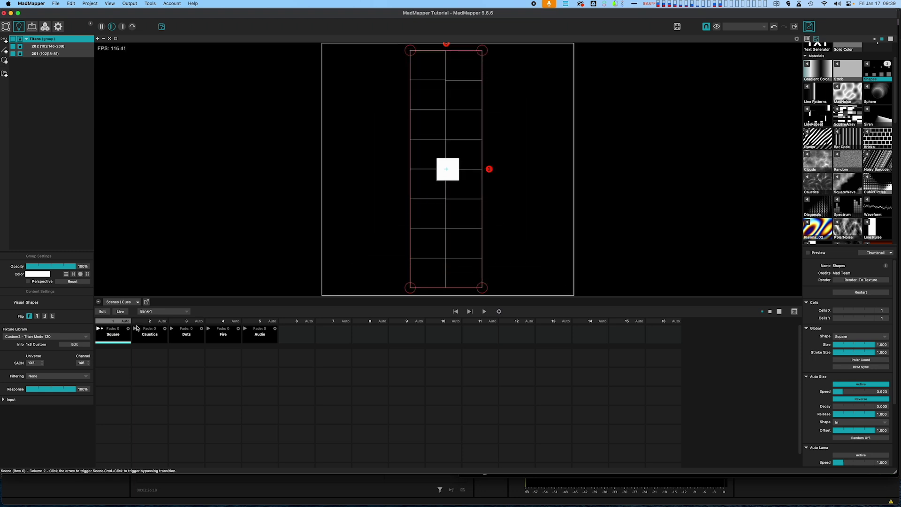
{"action": "left_click", "coordinate": [136, 328]}
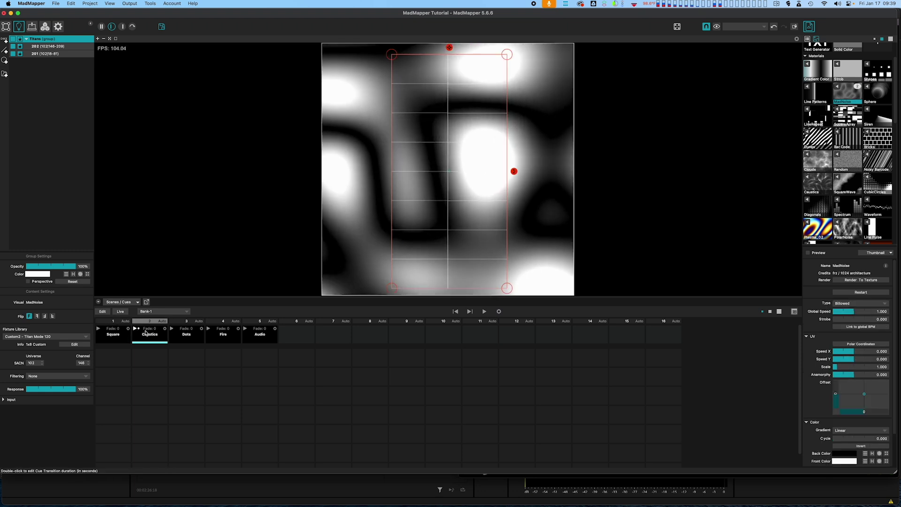
{"action": "left_click", "coordinate": [172, 328]}
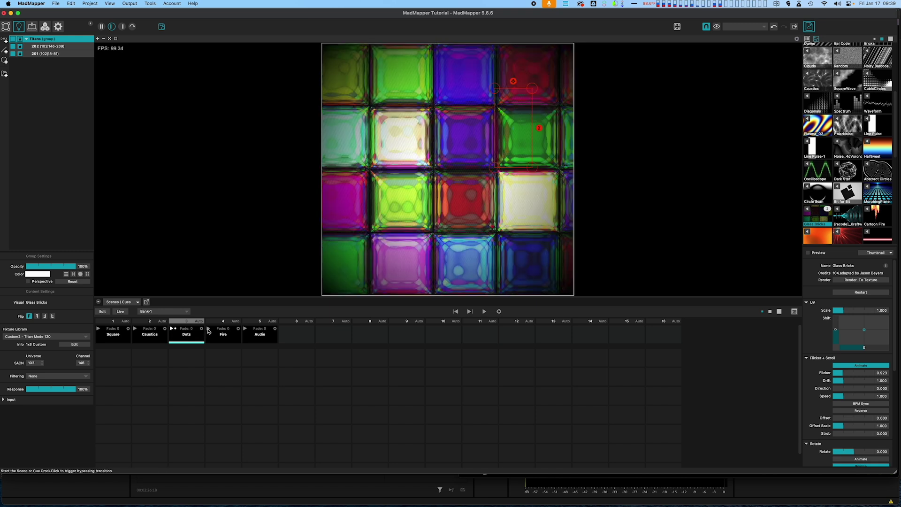
{"action": "left_click", "coordinate": [208, 329]}
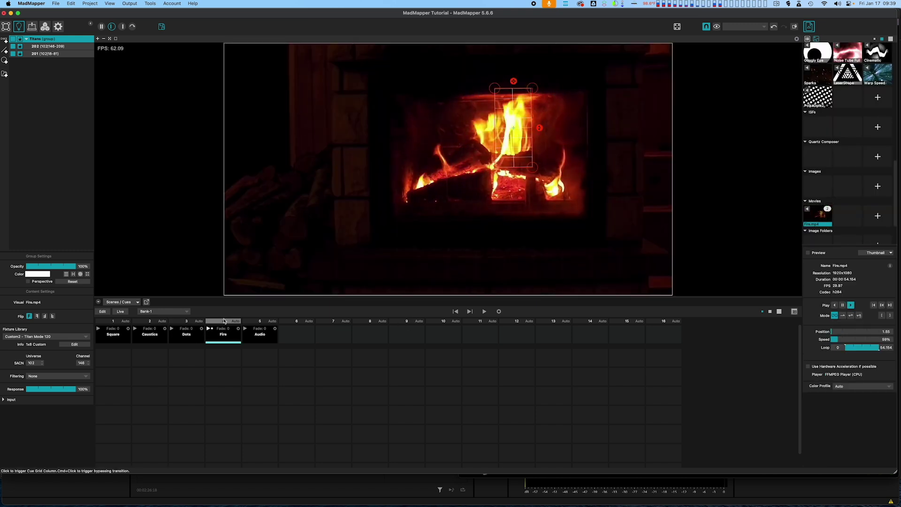